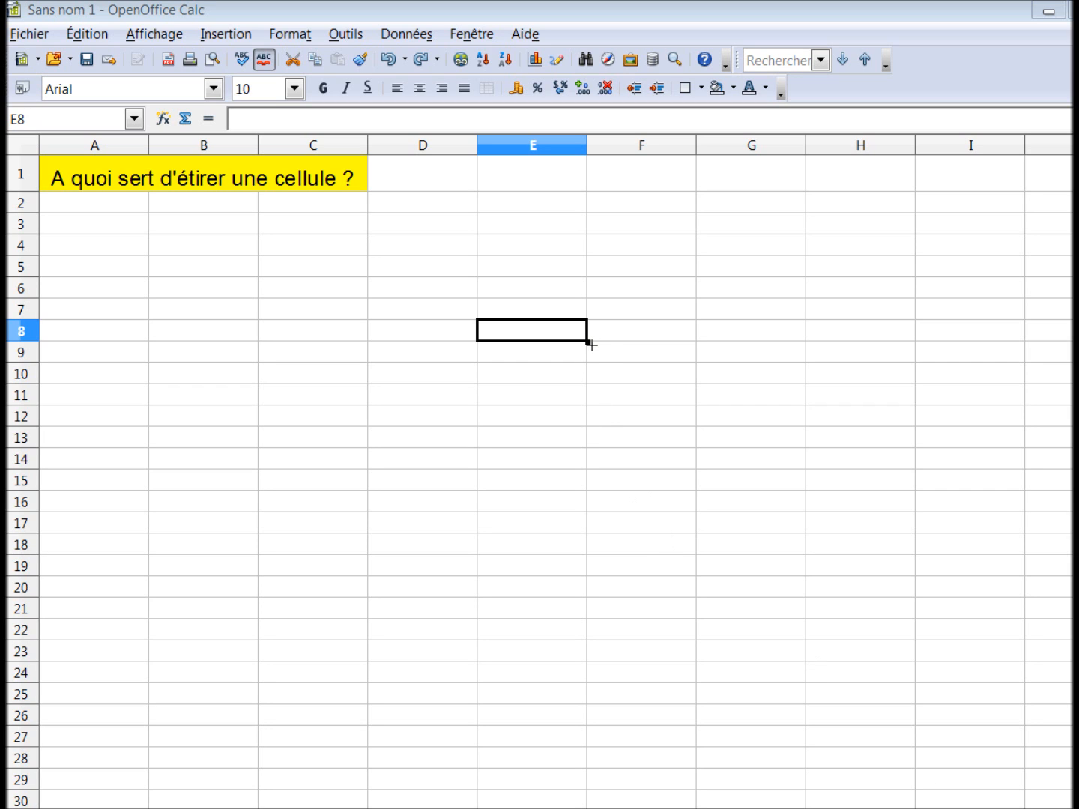
Enter "texte" in cell E8 and fill it across row 8, right to H8 and left to C8
drag(591, 344, 875, 347)
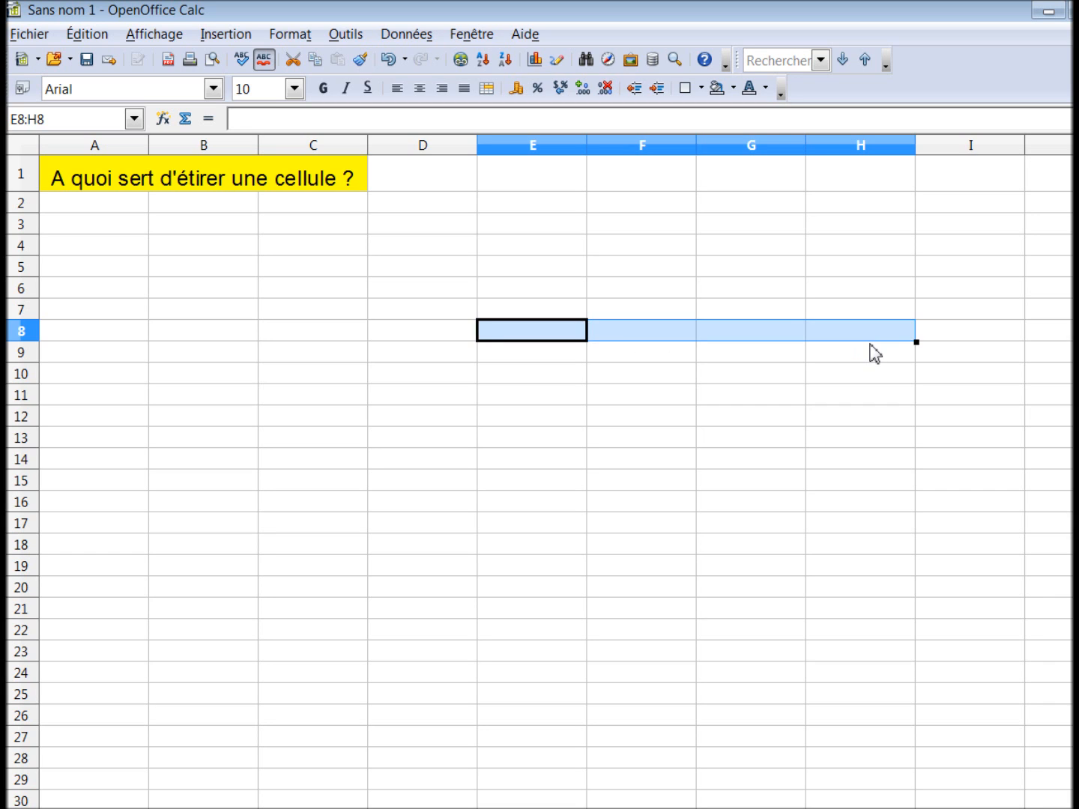
click(522, 331)
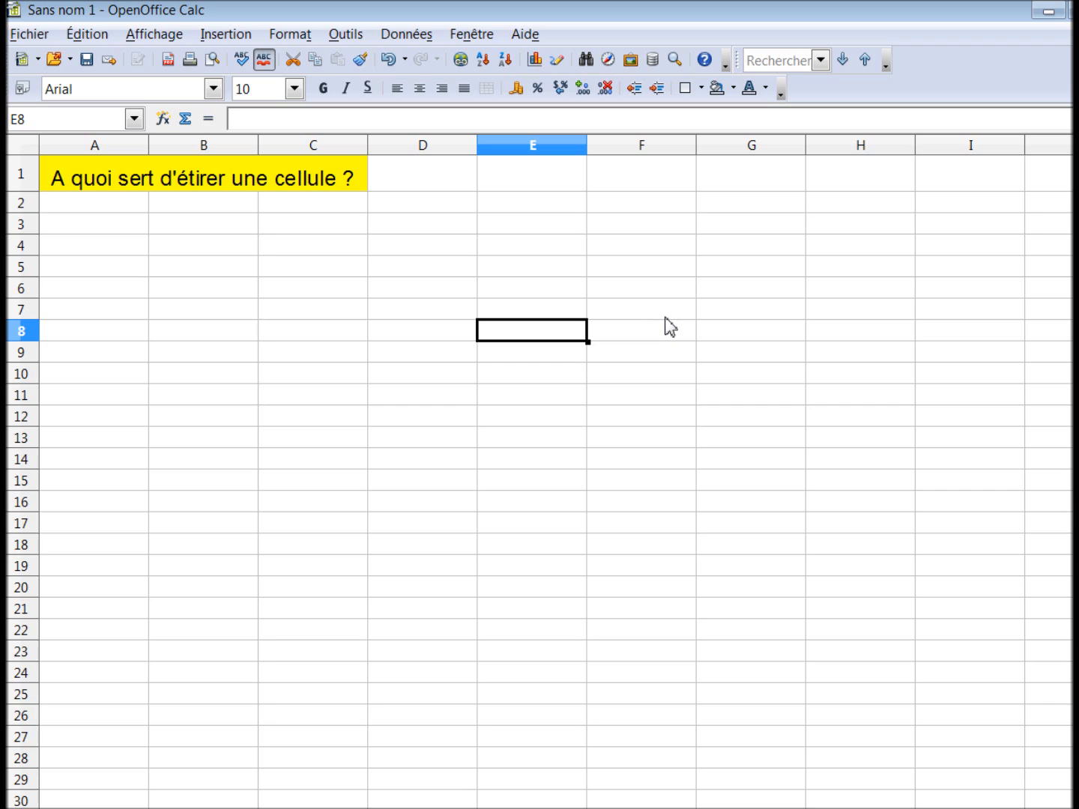
text(texte)
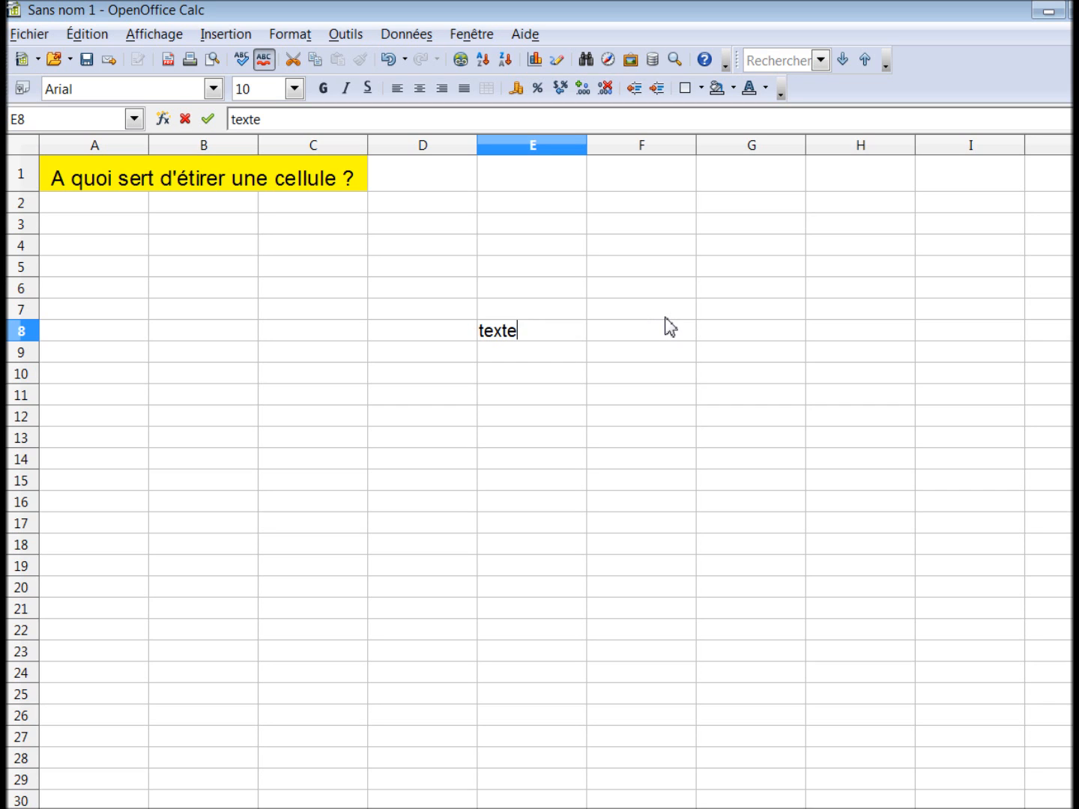
click(208, 119)
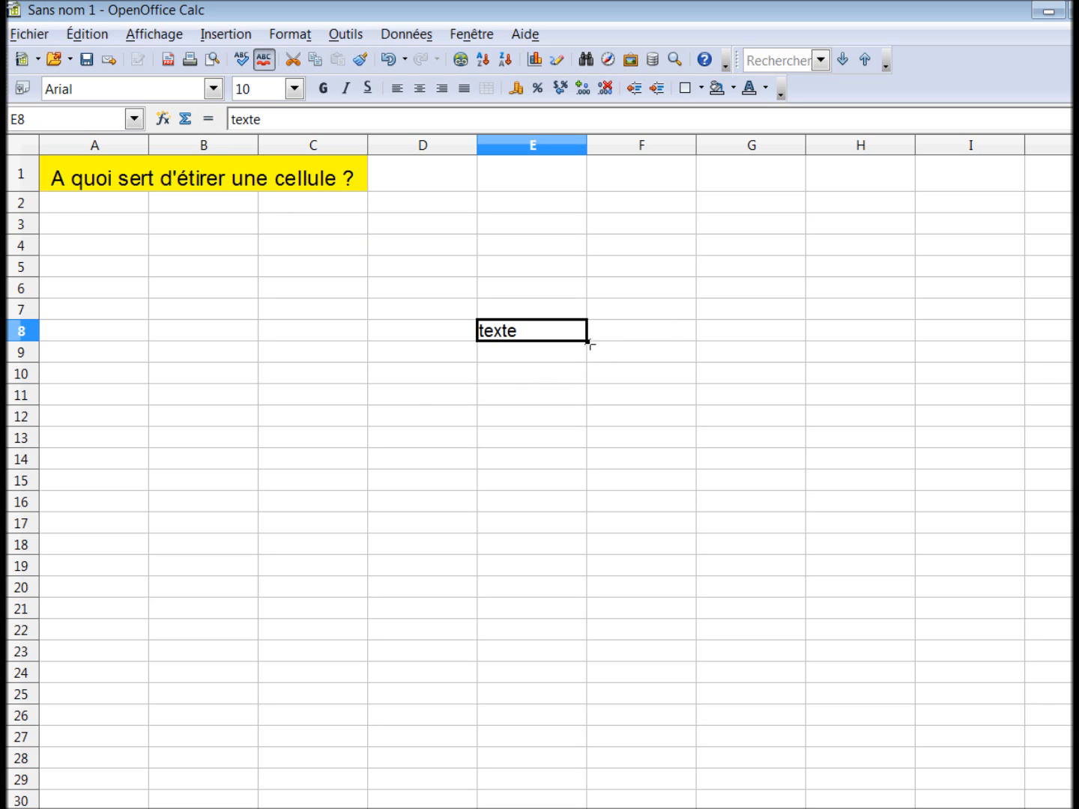
drag(589, 343, 904, 363)
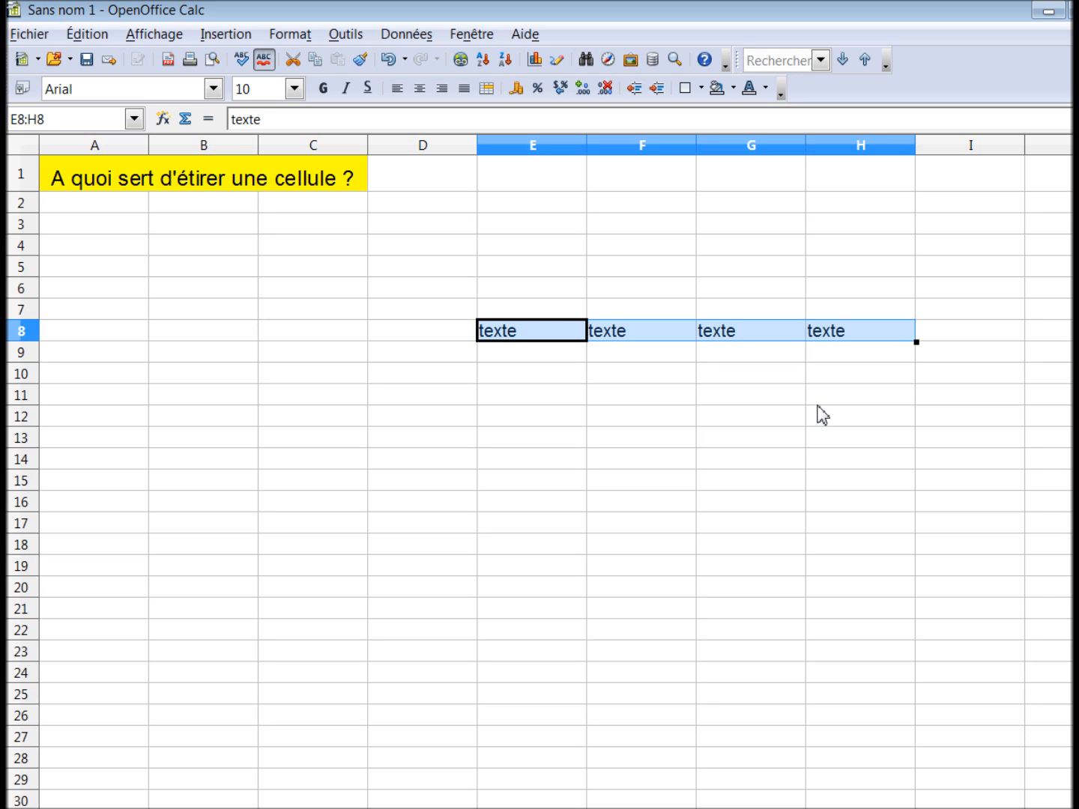
click(568, 334)
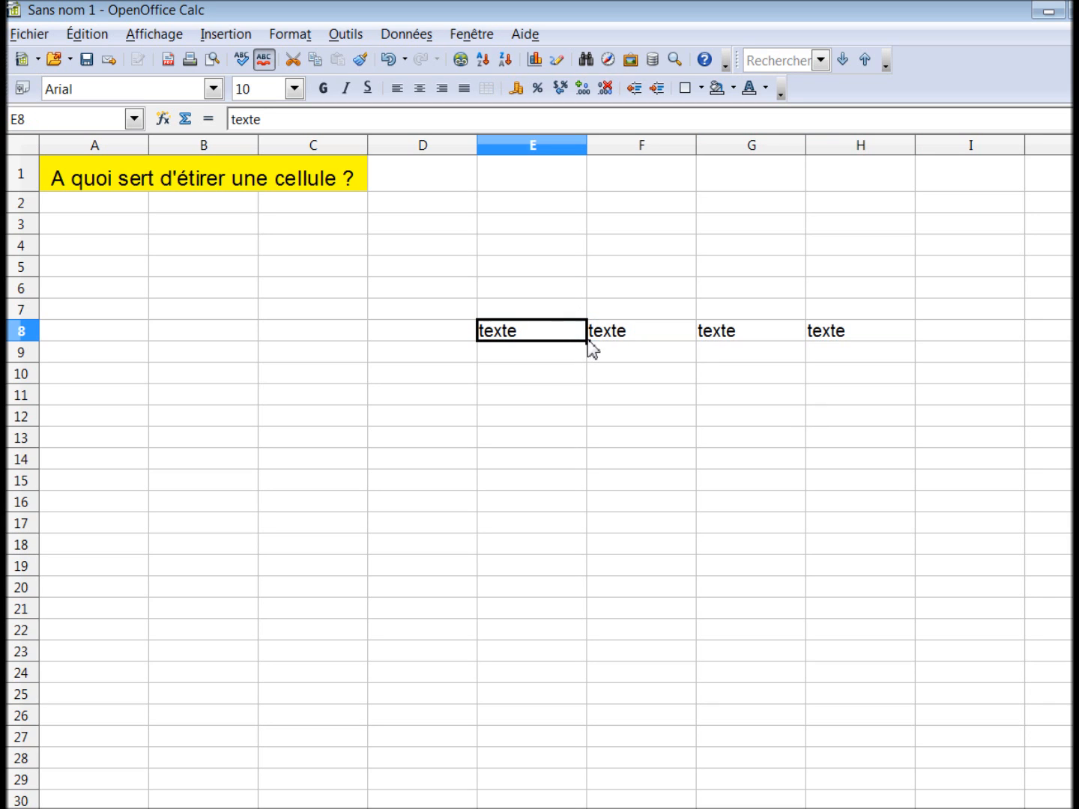
drag(592, 344, 250, 335)
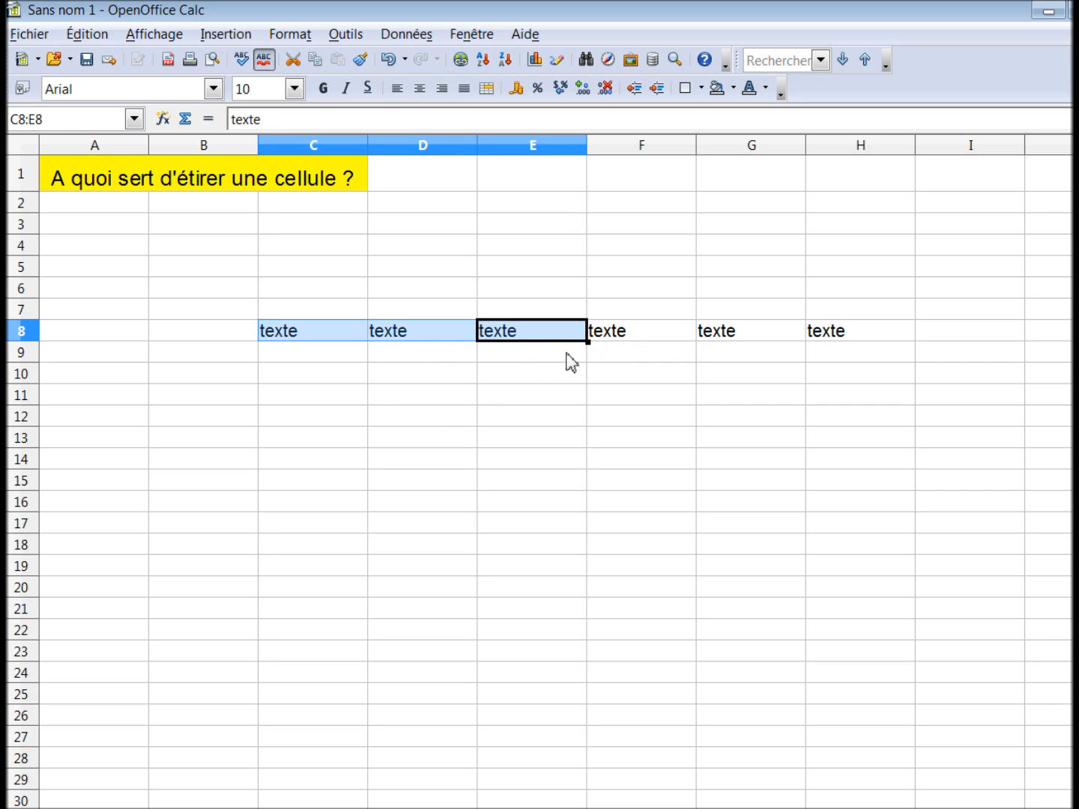
Fill the "texte" cells C8:E8 upward to row 4, and fill cell E8 downward in column E
drag(590, 345, 598, 246)
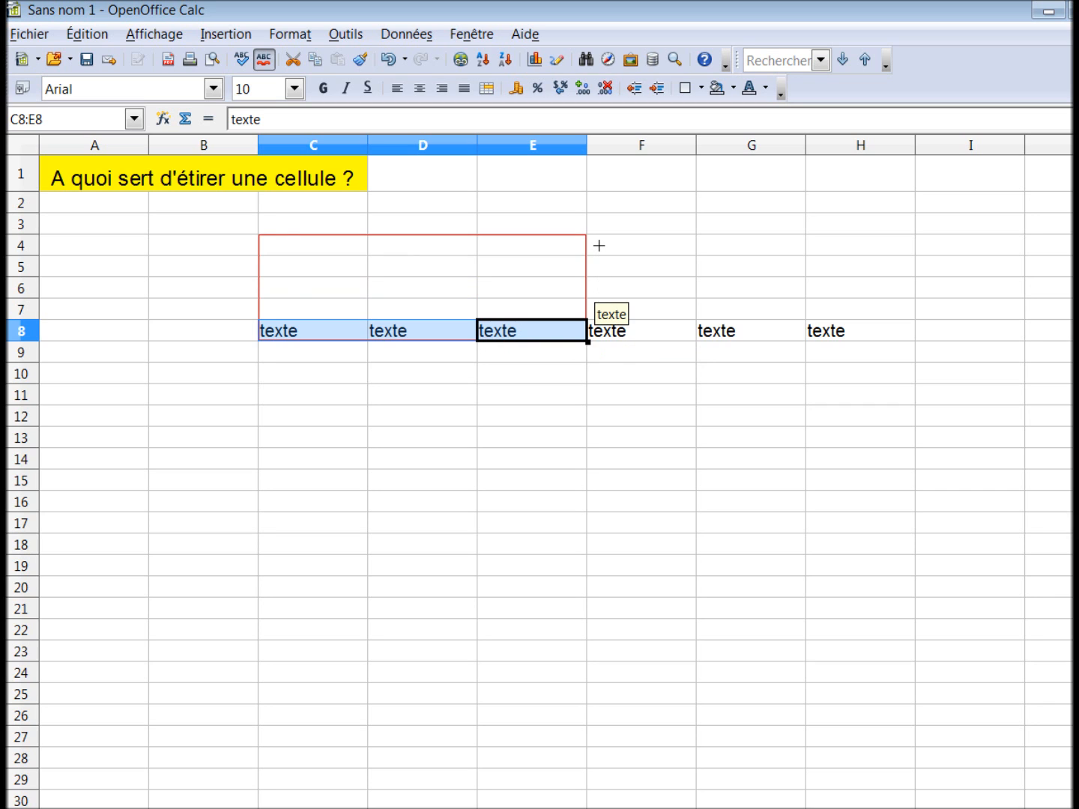
drag(599, 246, 597, 247)
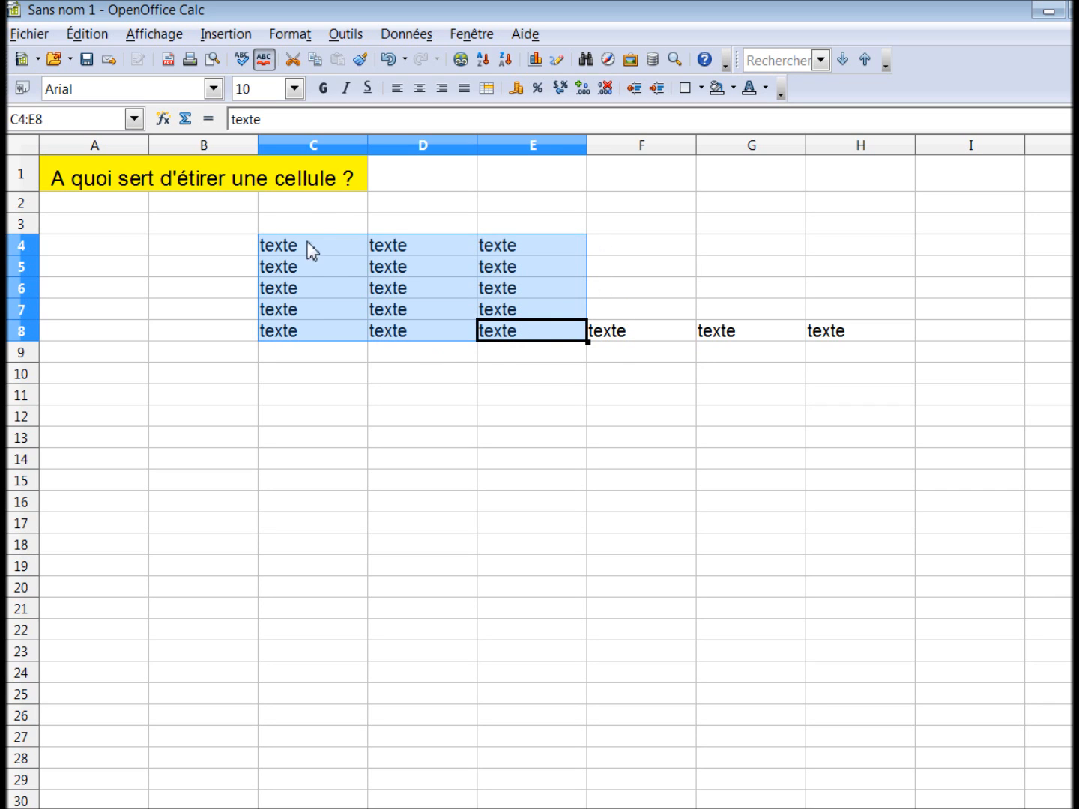
click(531, 330)
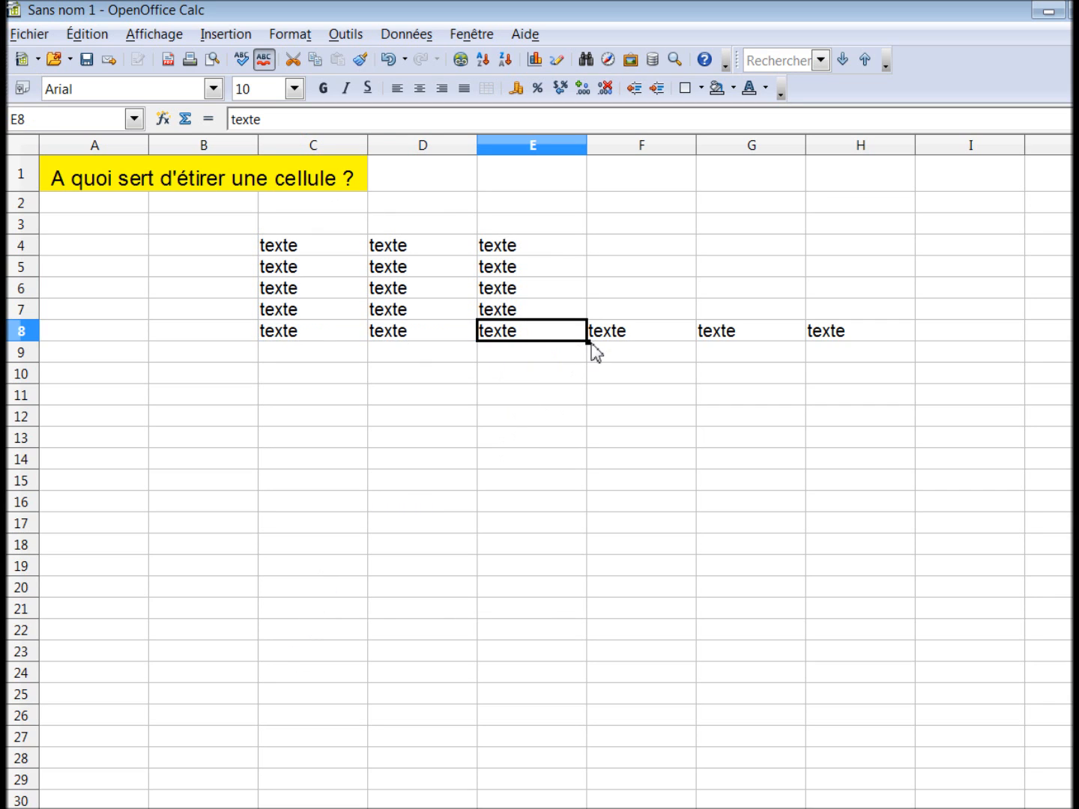
drag(588, 343, 590, 466)
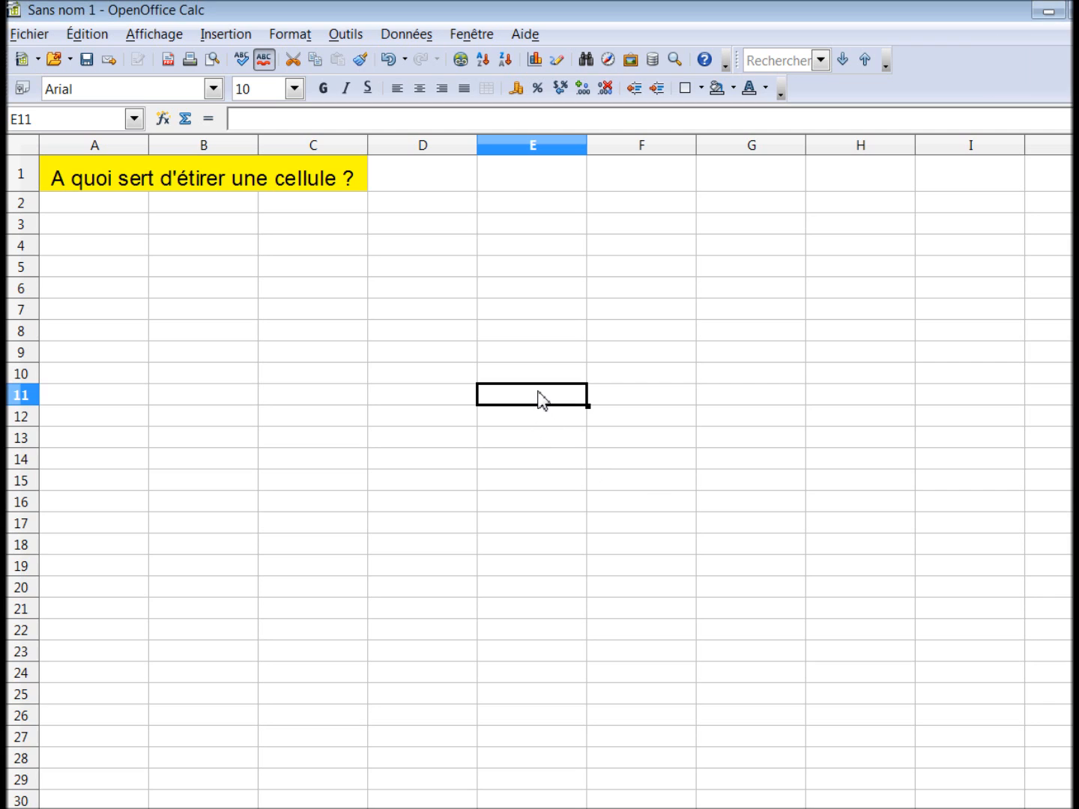
Enter 10 in cell E11 and fill the number series across row 11, right to I11 and left to B11
text(10)
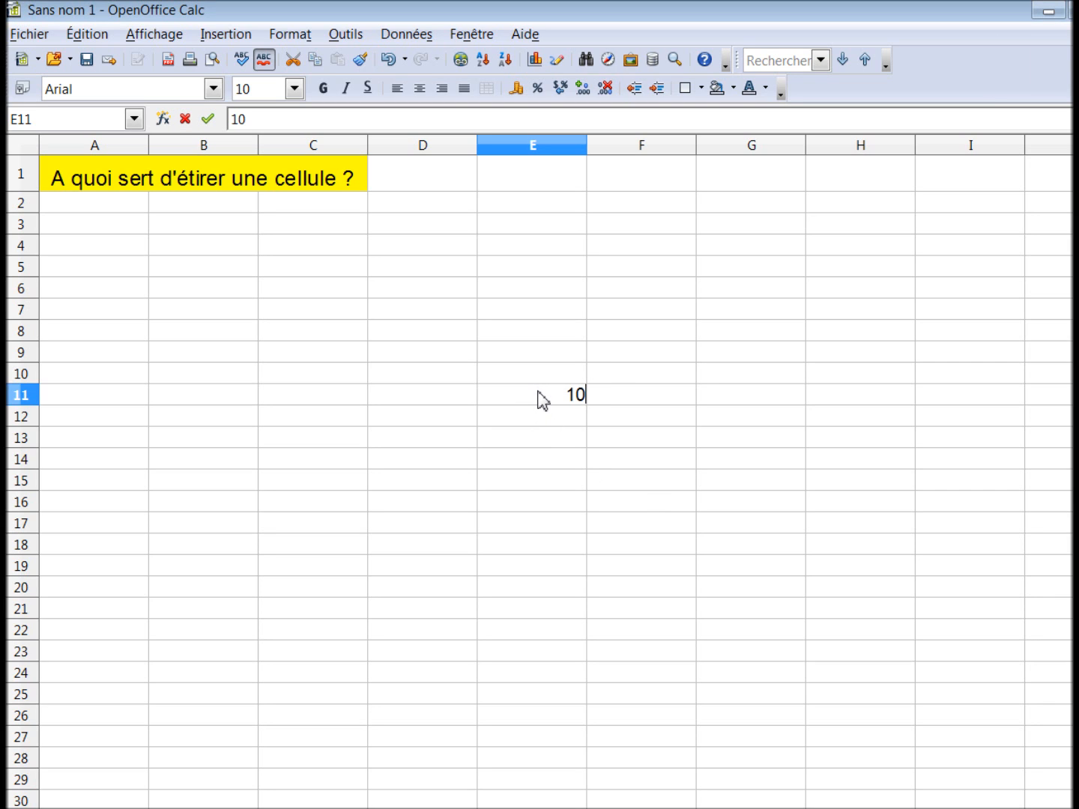
click(208, 118)
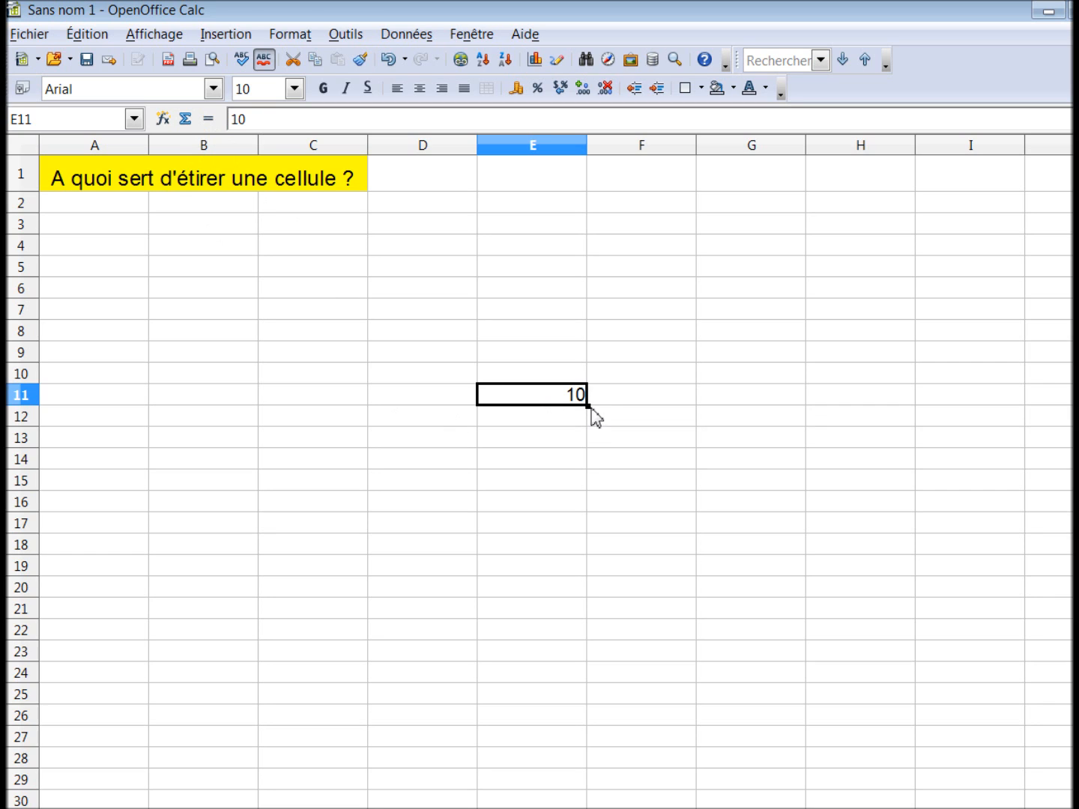
drag(592, 406, 978, 403)
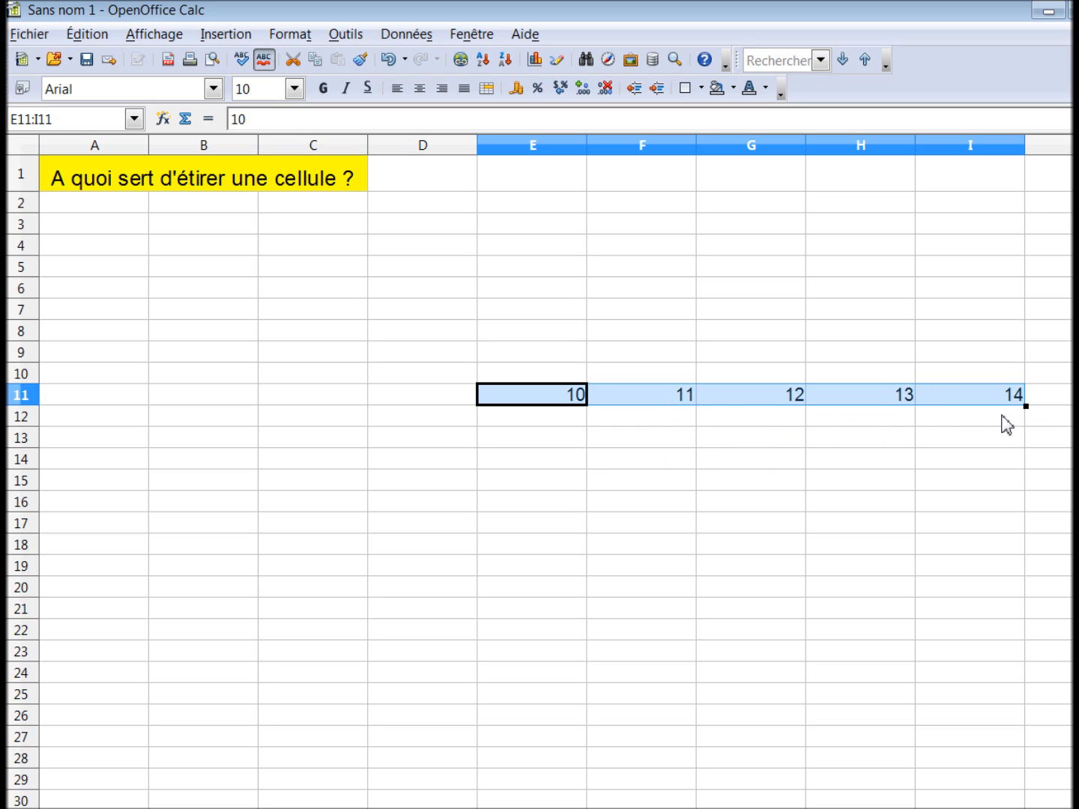
click(555, 393)
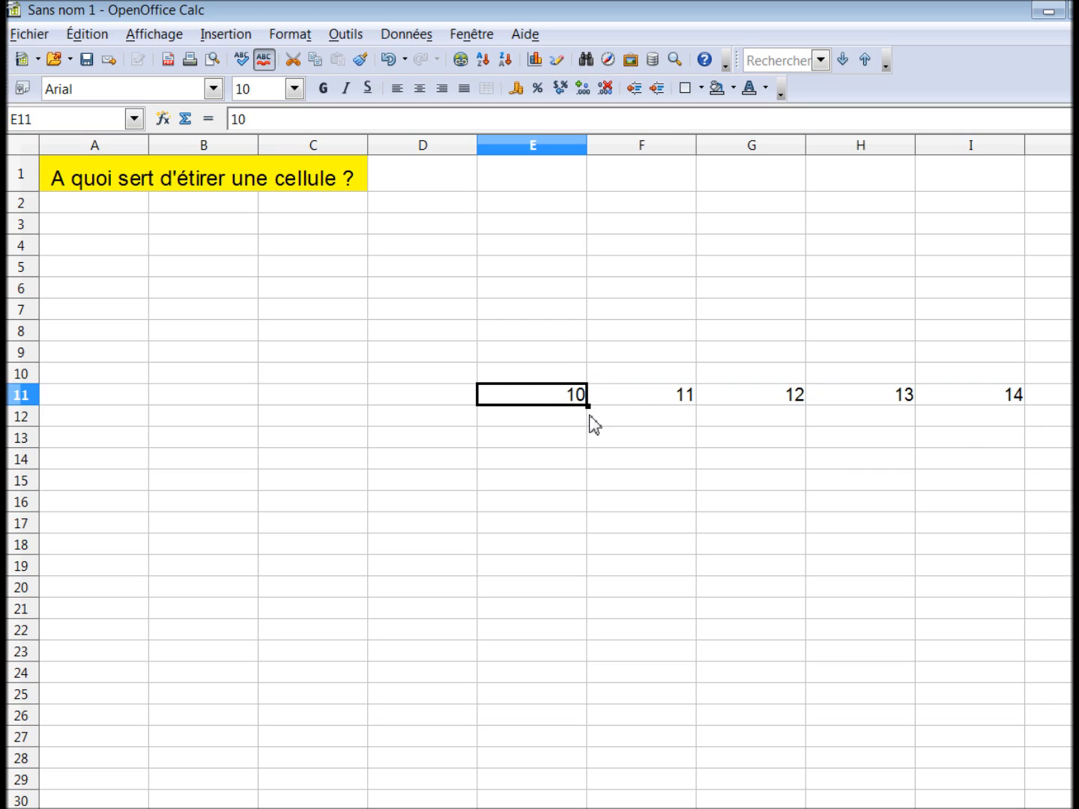
drag(585, 405, 114, 405)
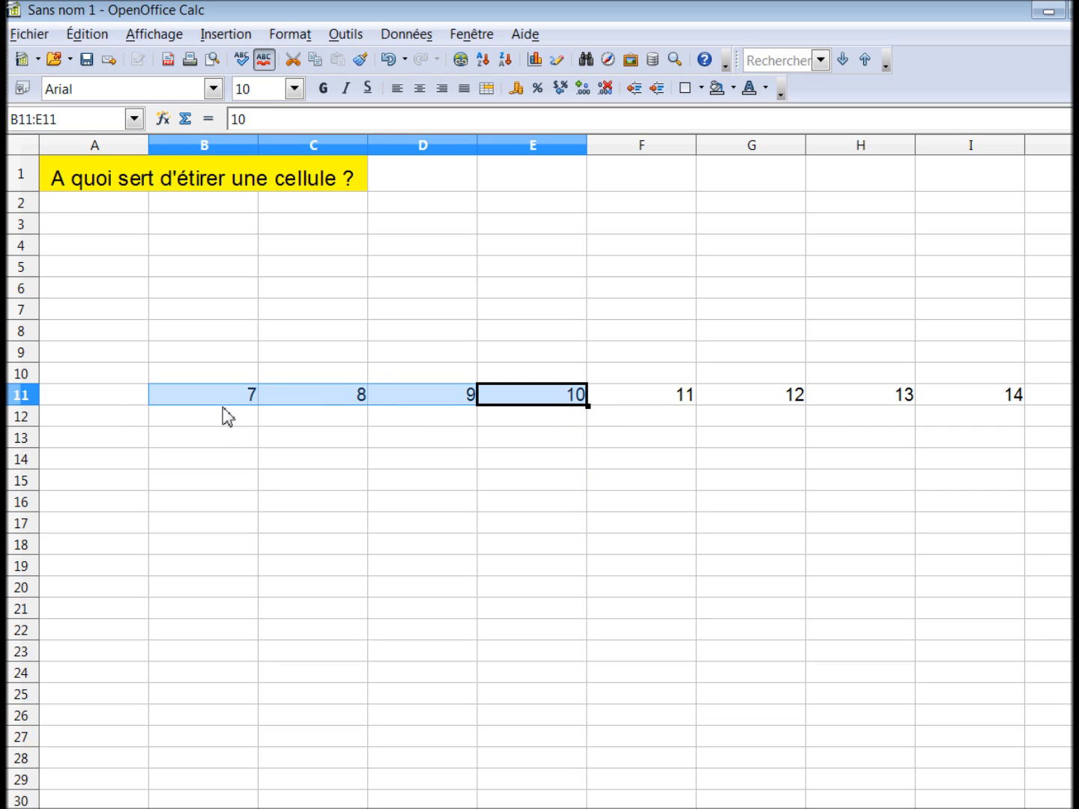
Fill the number series from cell E11 down to E22 and up to E3
click(566, 401)
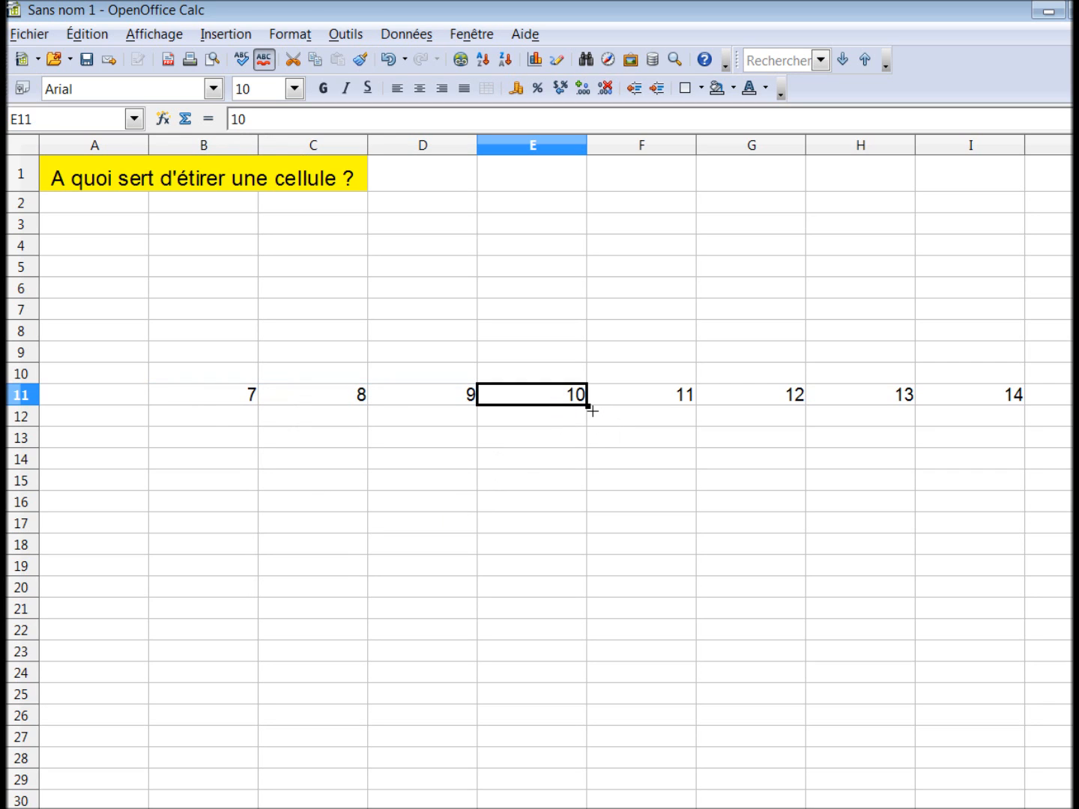
drag(592, 411, 589, 645)
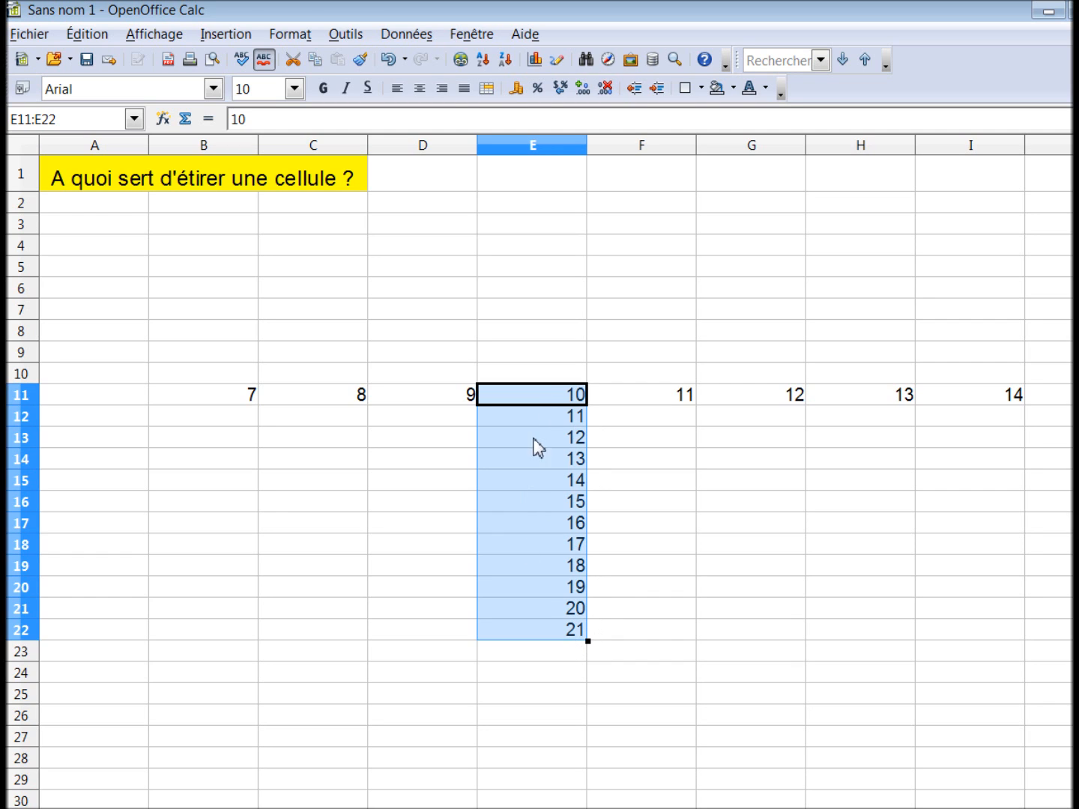
click(553, 399)
drag(590, 408, 589, 220)
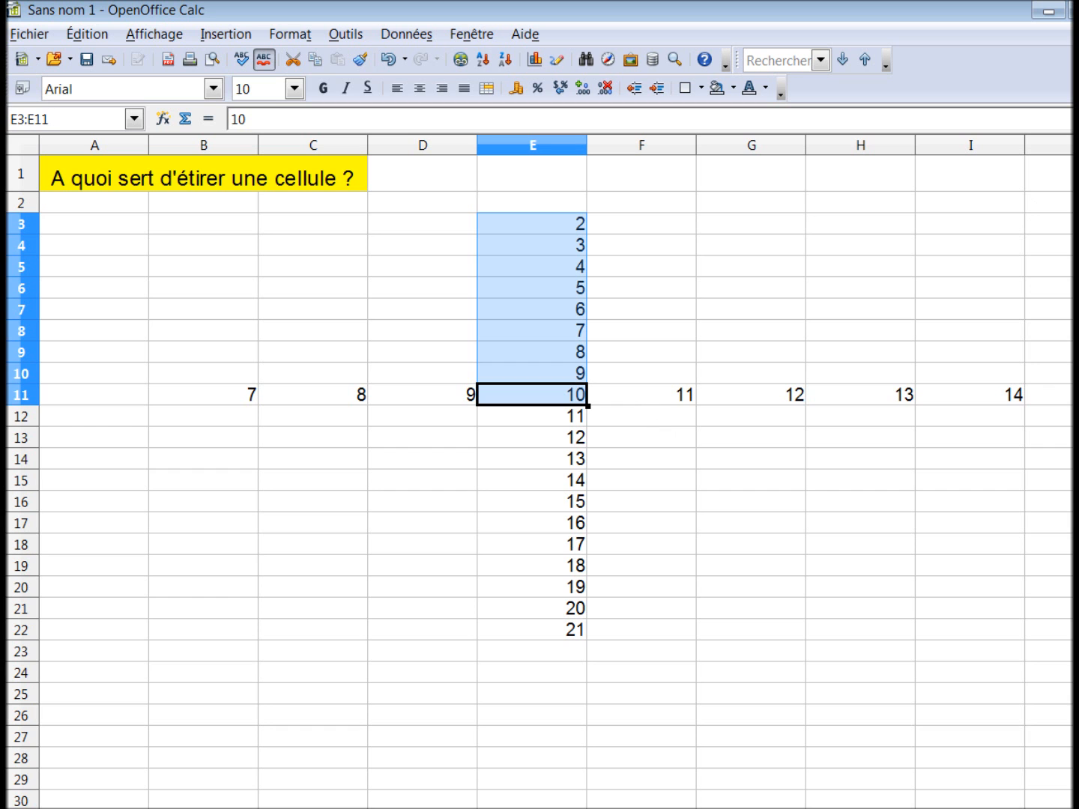
click(1036, 78)
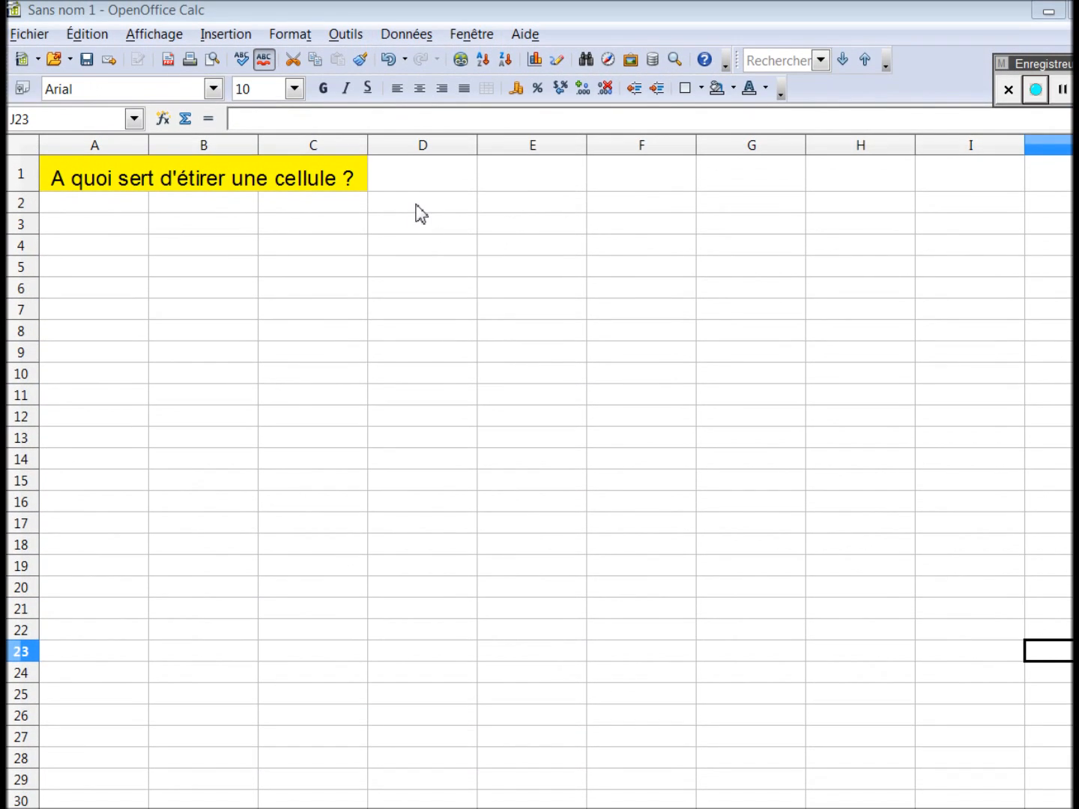
Enter the number 1 in cell D2
click(420, 206)
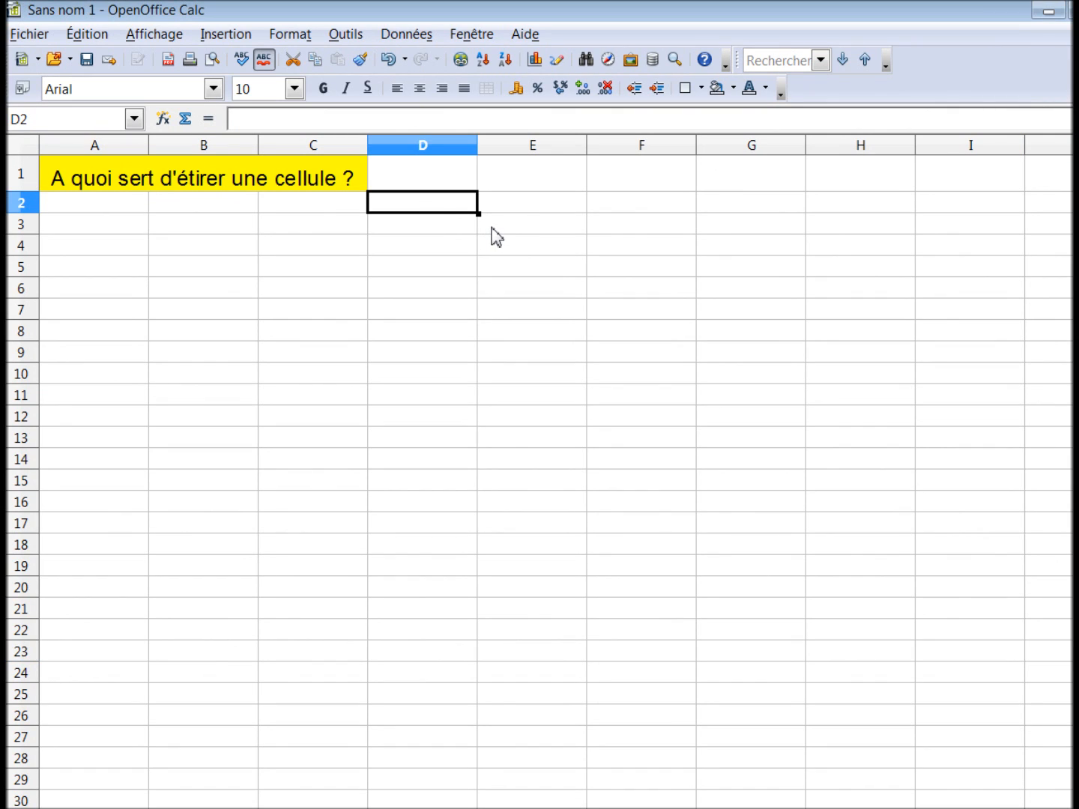
text(1)
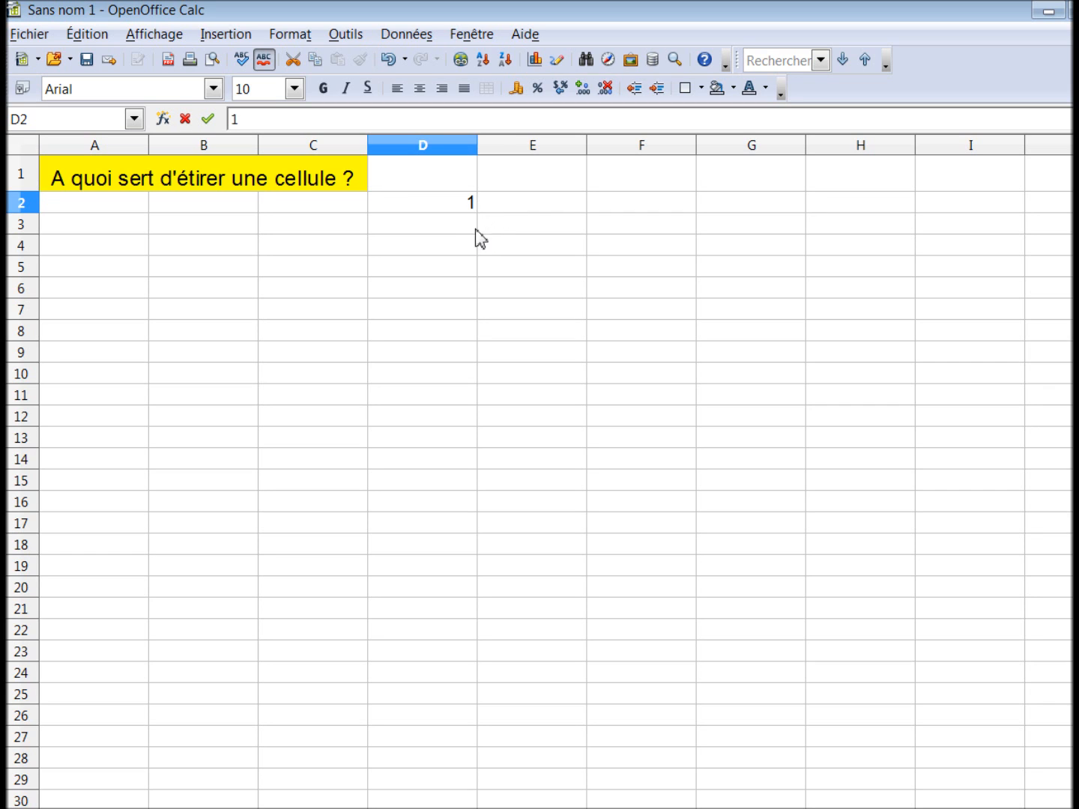
click(208, 117)
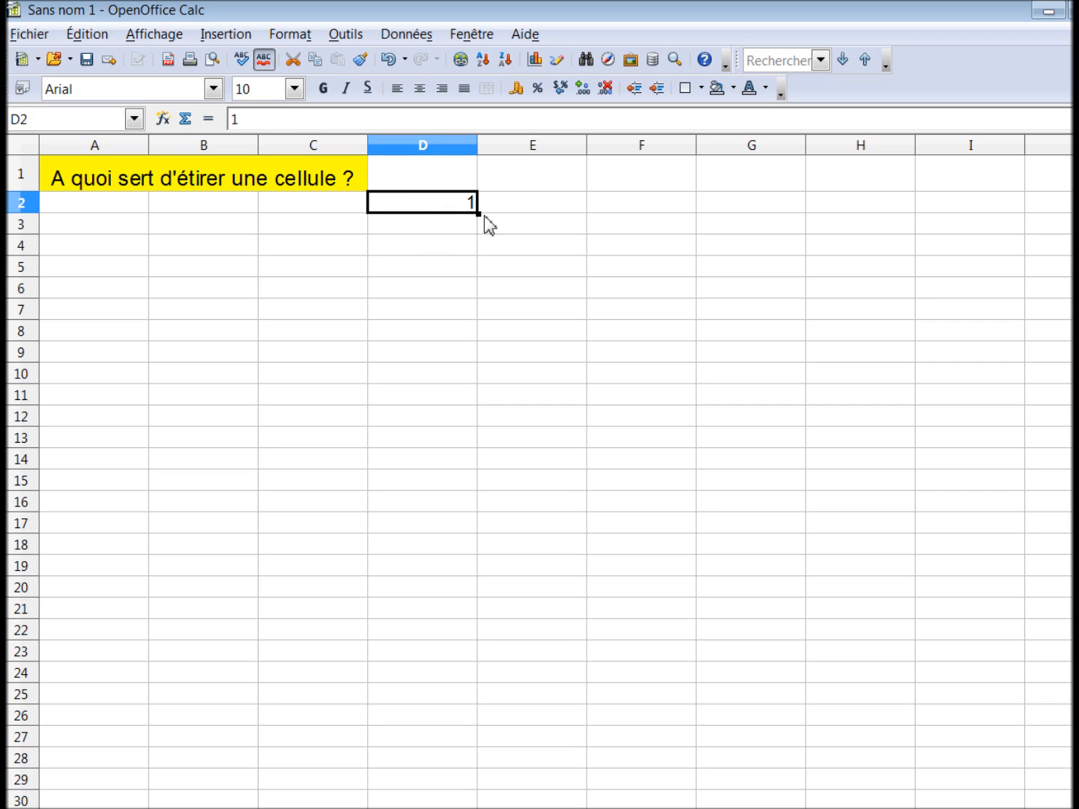
Fill the series from cell D2 down to D6, undo that fill, and reselect D2
drag(477, 213, 477, 308)
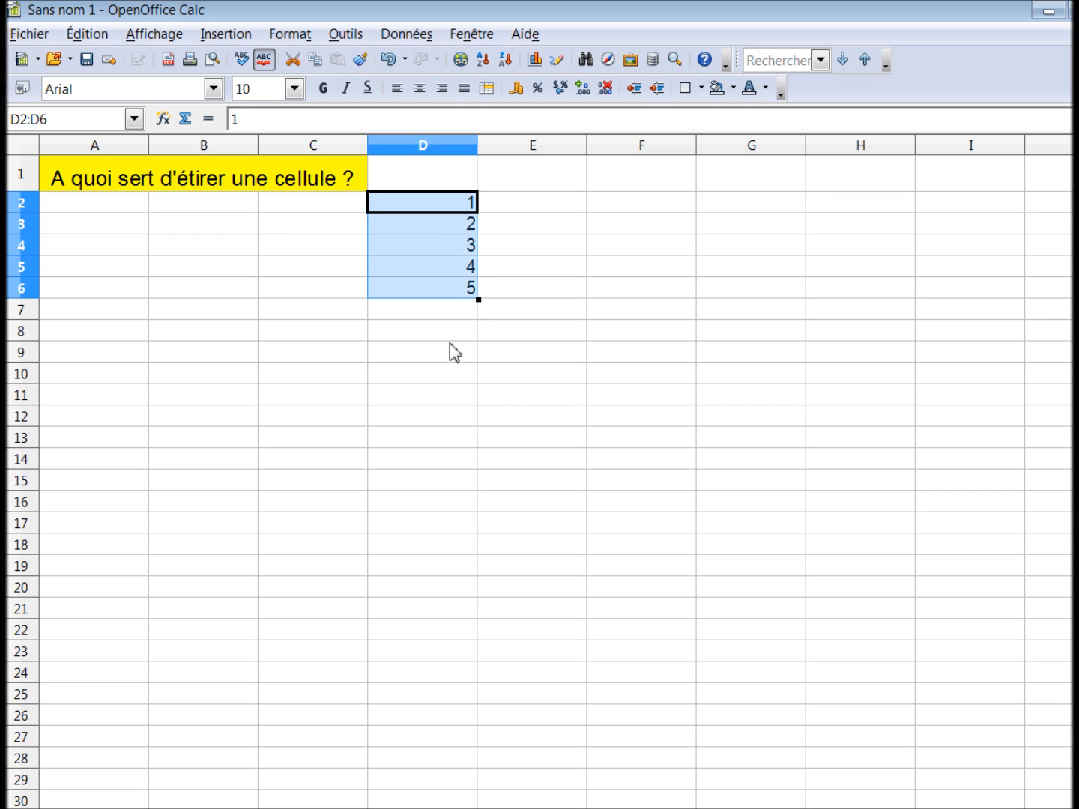
click(400, 70)
click(448, 208)
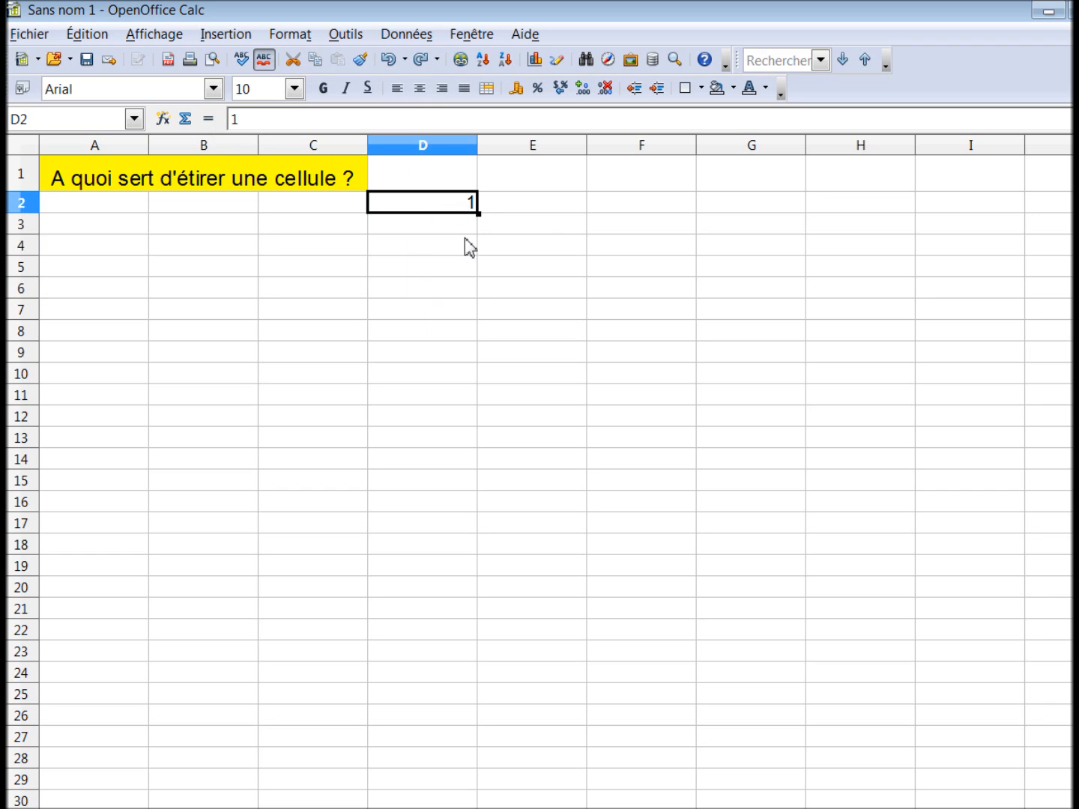
Enter 1,5 in cell D3 and extend the D2:D3 series down column D to D25
click(463, 228)
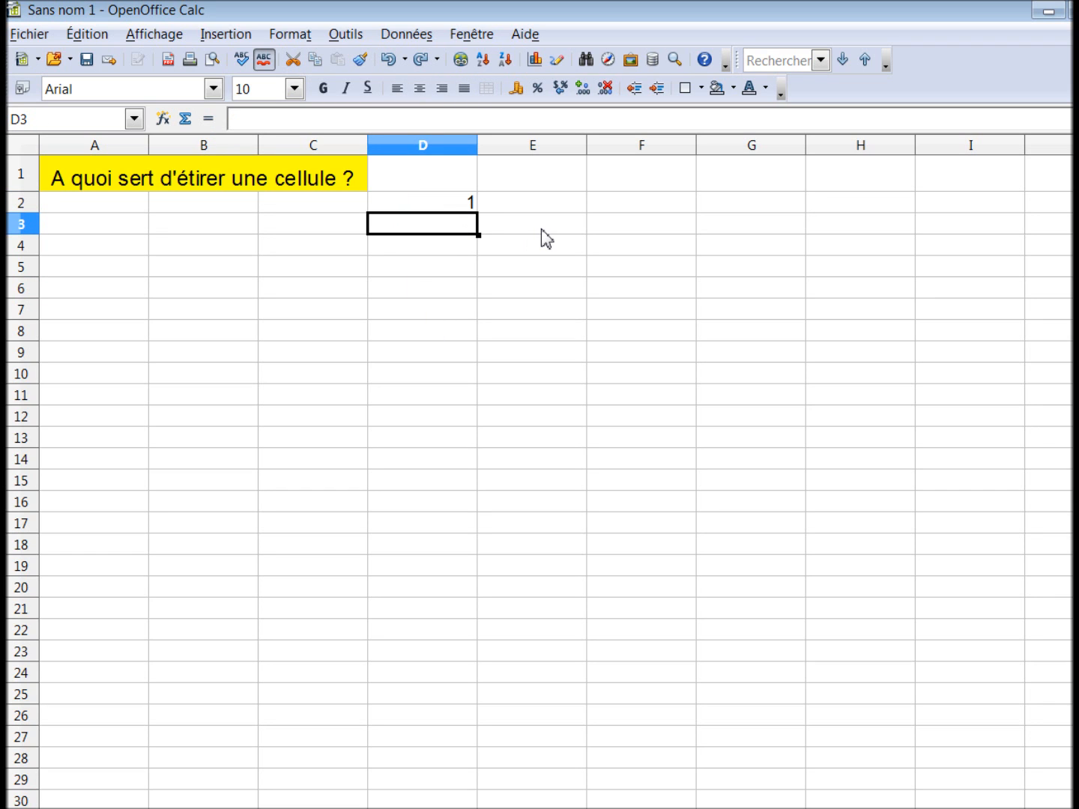
text(1,)
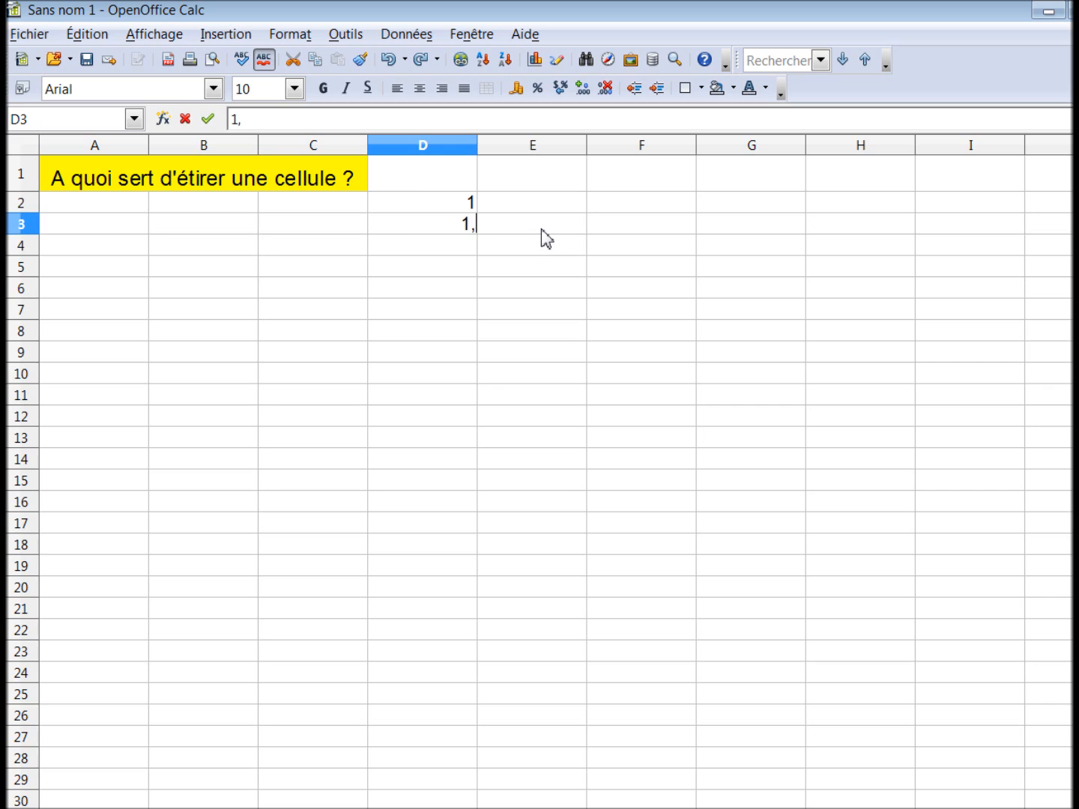
text(5)
drag(466, 202, 468, 219)
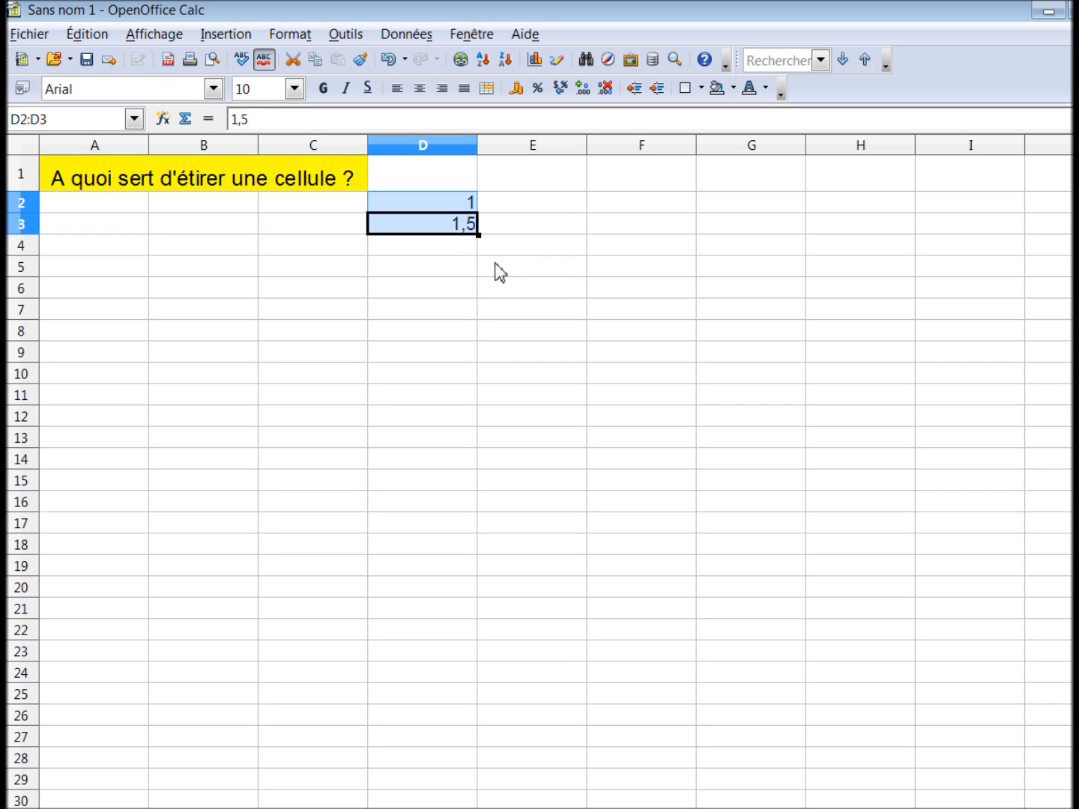
drag(480, 236, 436, 712)
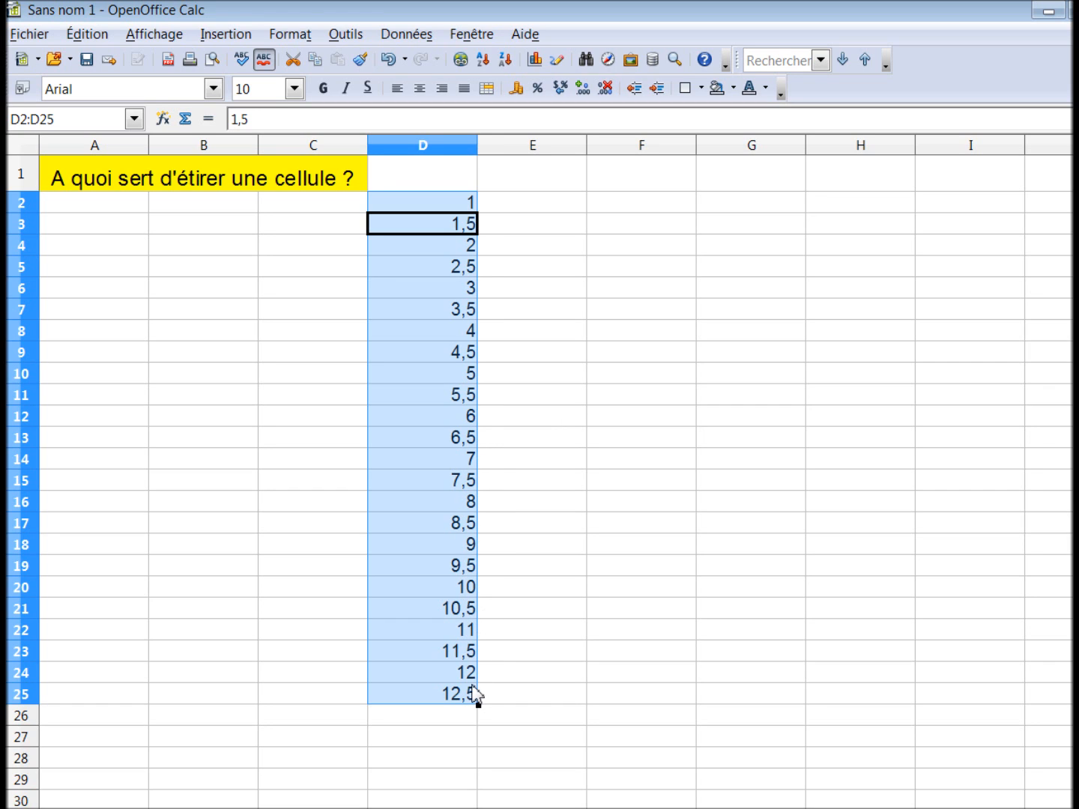
Enter 10 in E2 and 12 in E3, and extend the two-cell series down column E to E25
click(558, 209)
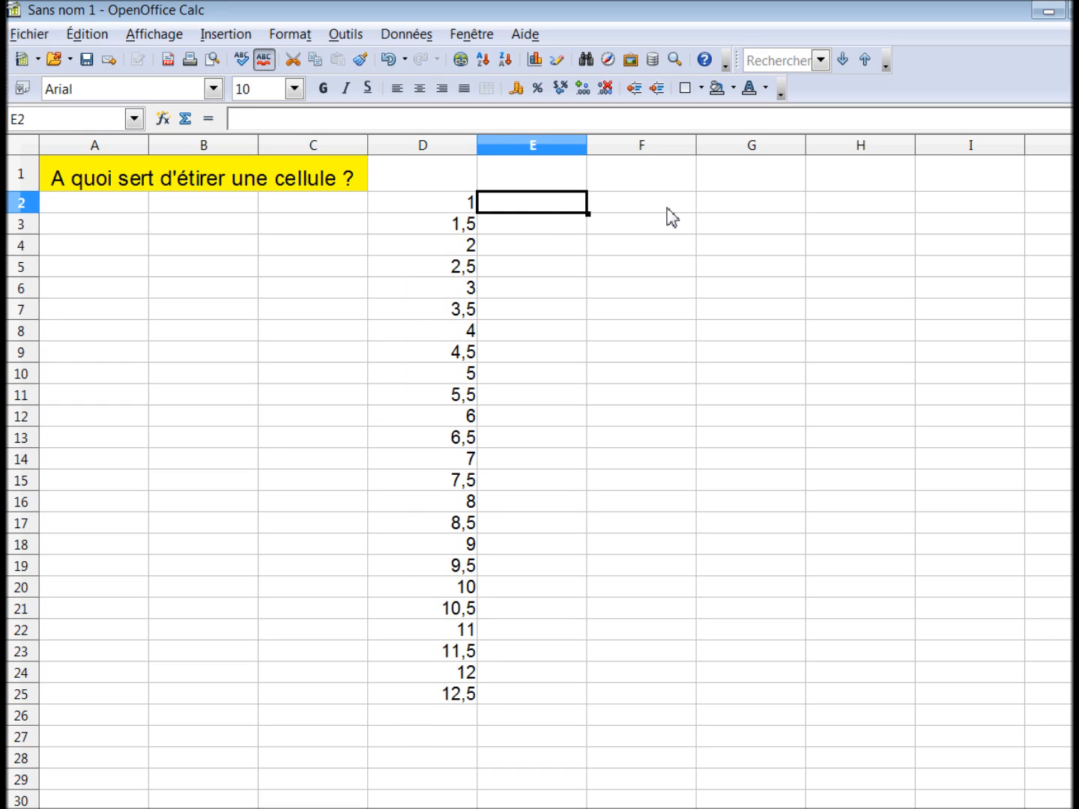
text(10)
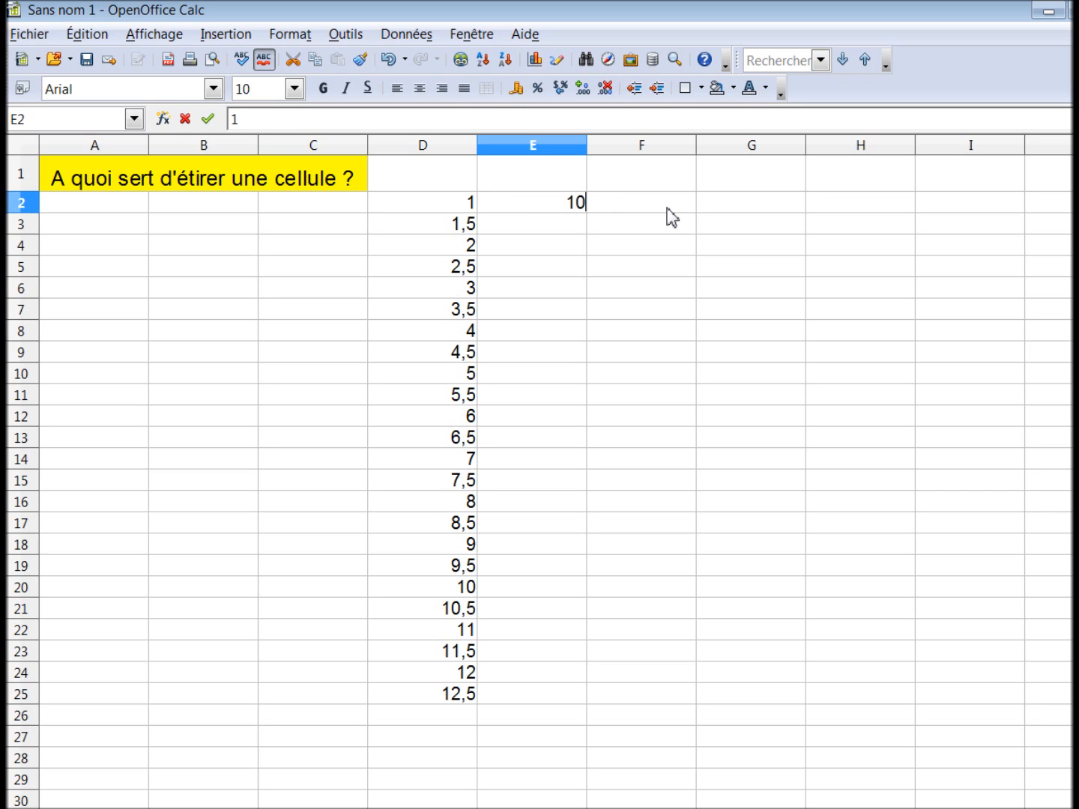
click(558, 224)
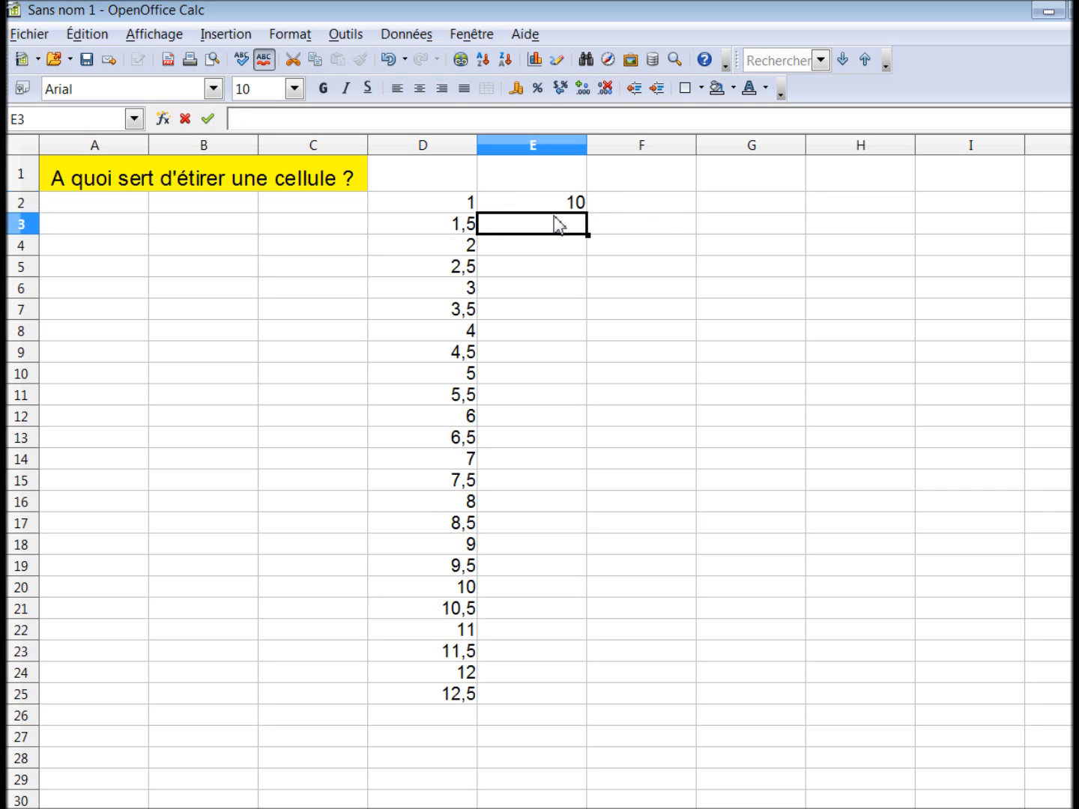
text(12)
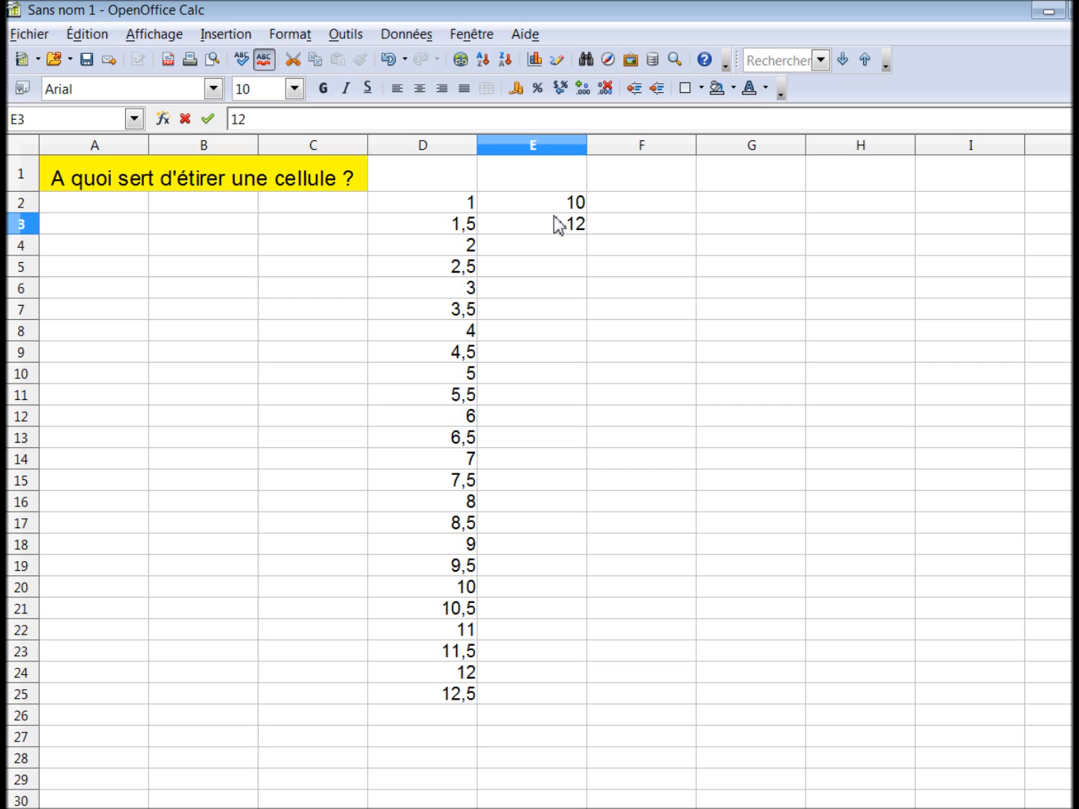
drag(553, 205, 552, 718)
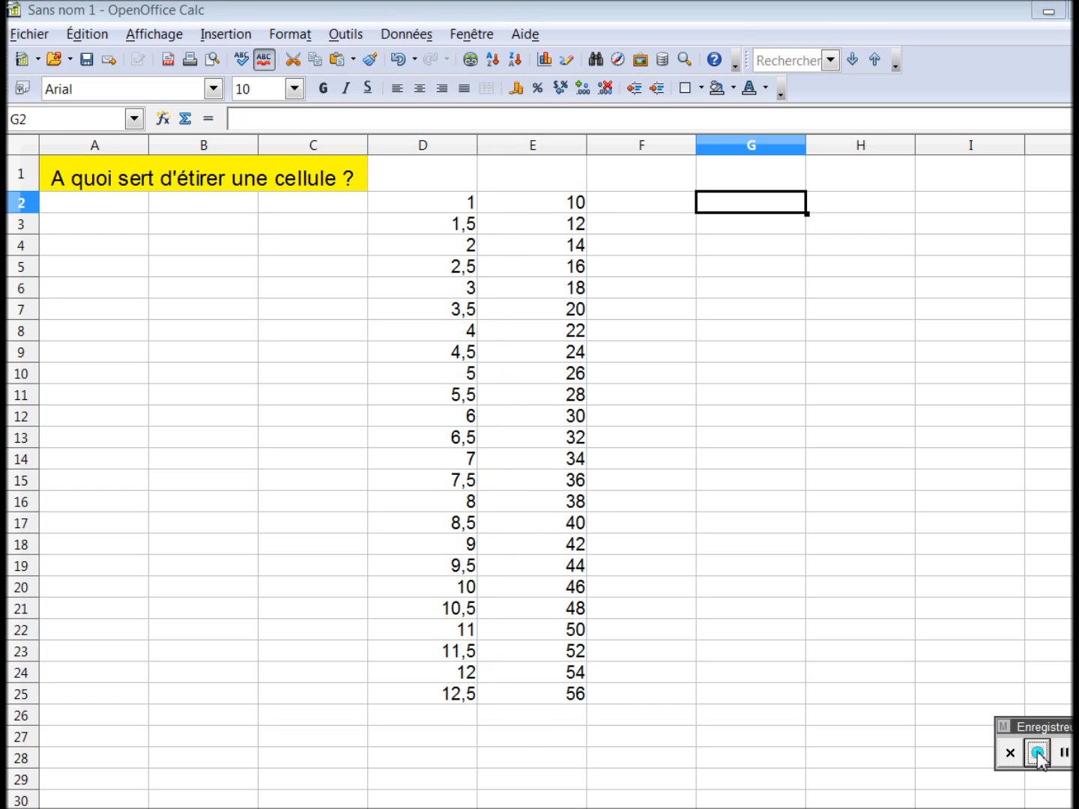
click(1037, 753)
Enter 10 in G2 and 9 in G3, and extend the decreasing two-cell series down column G to G25
text(10)
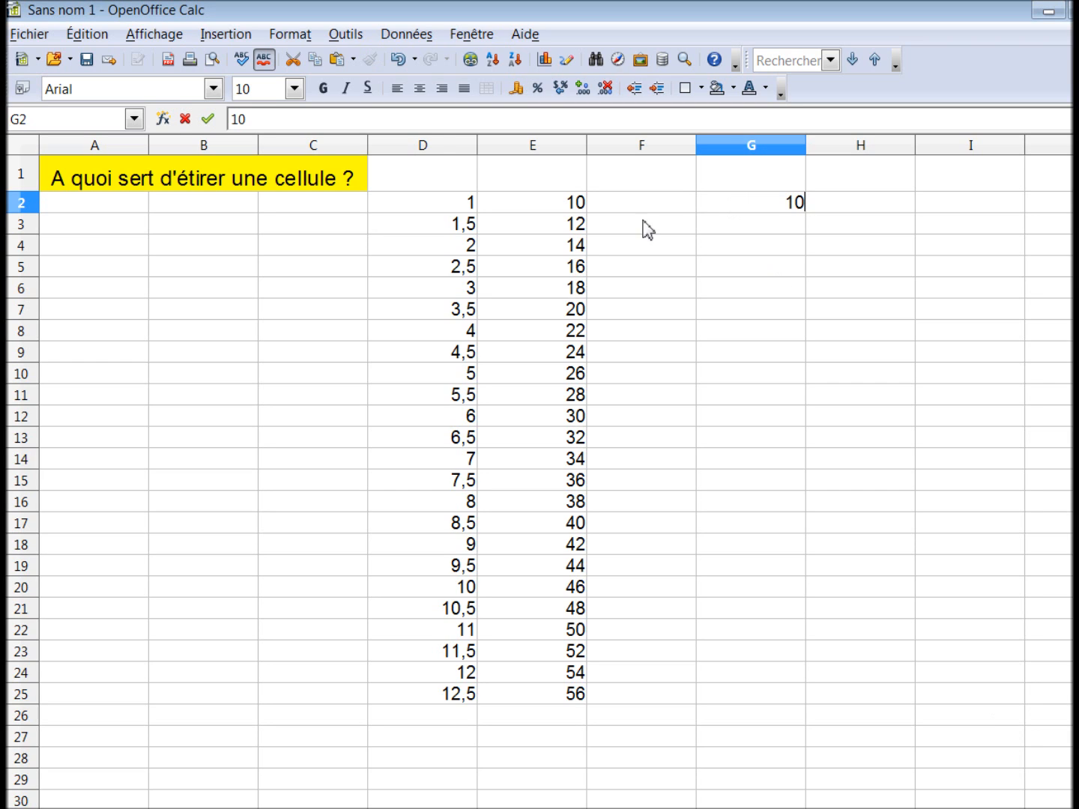
click(207, 118)
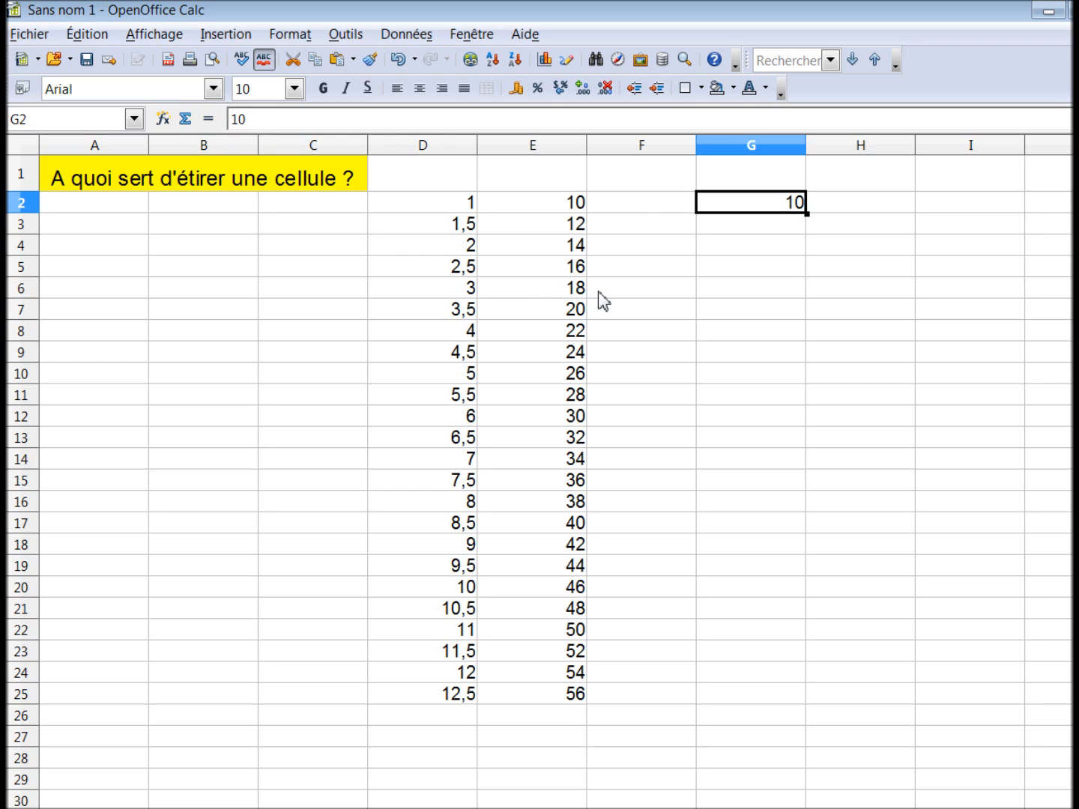
click(777, 224)
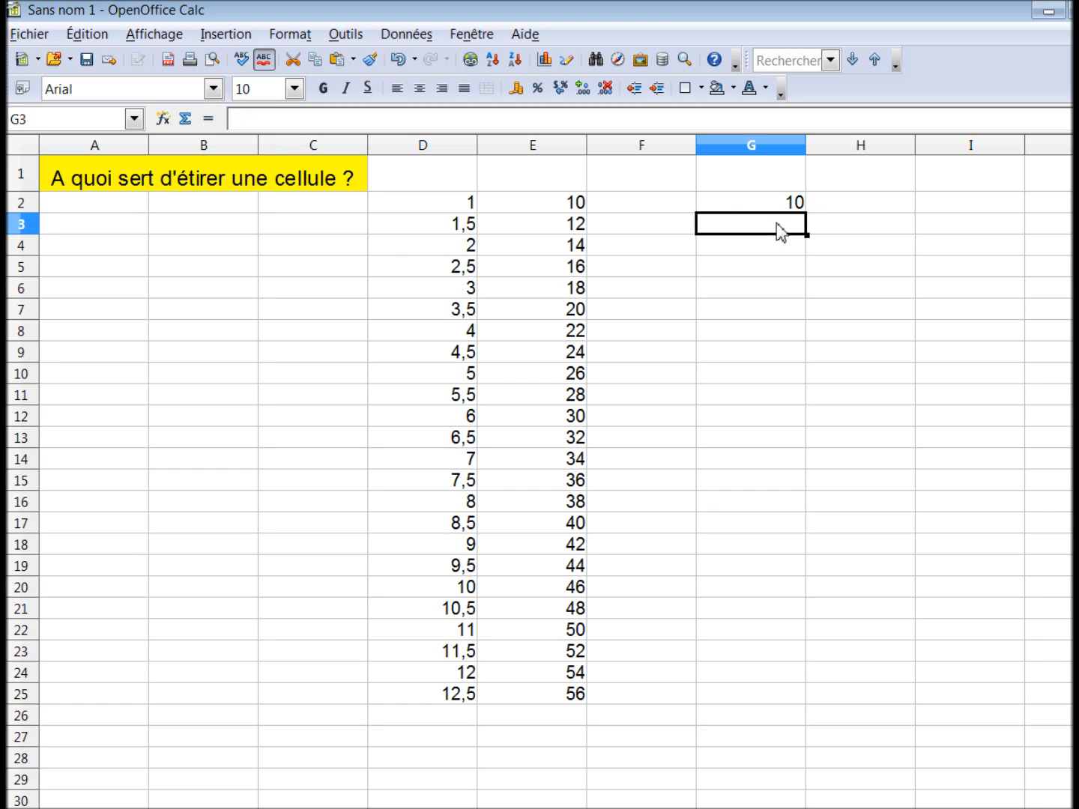
text(9)
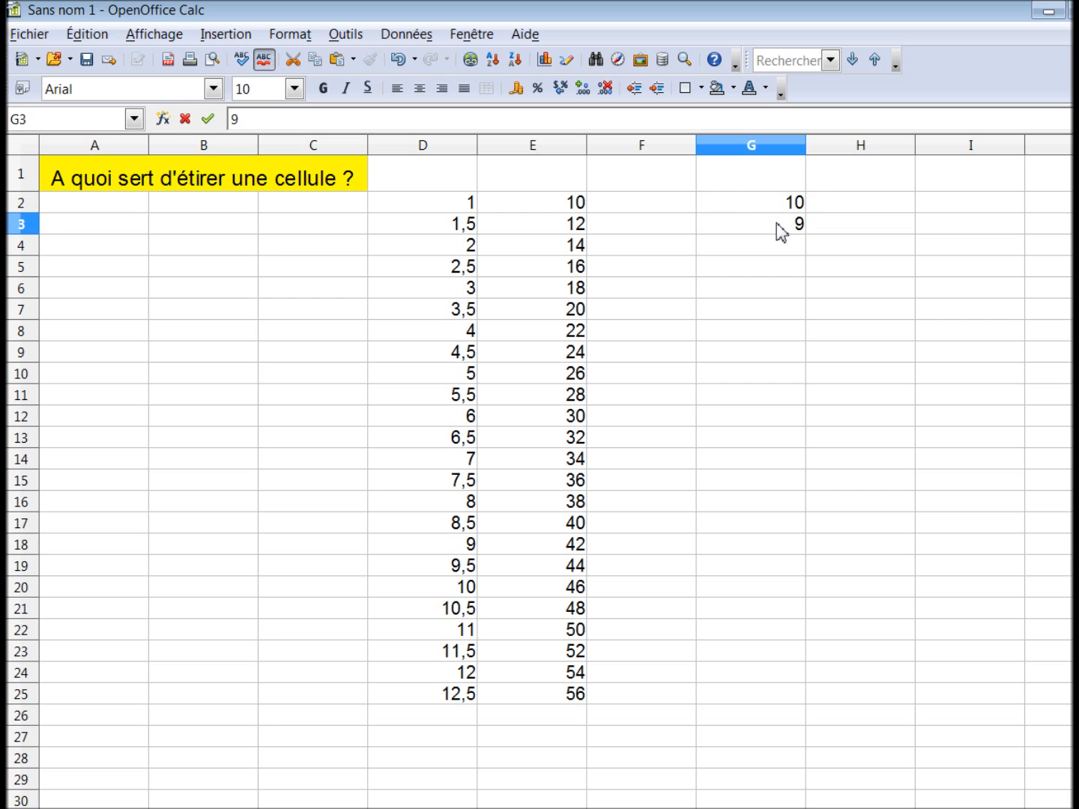
drag(789, 212, 784, 703)
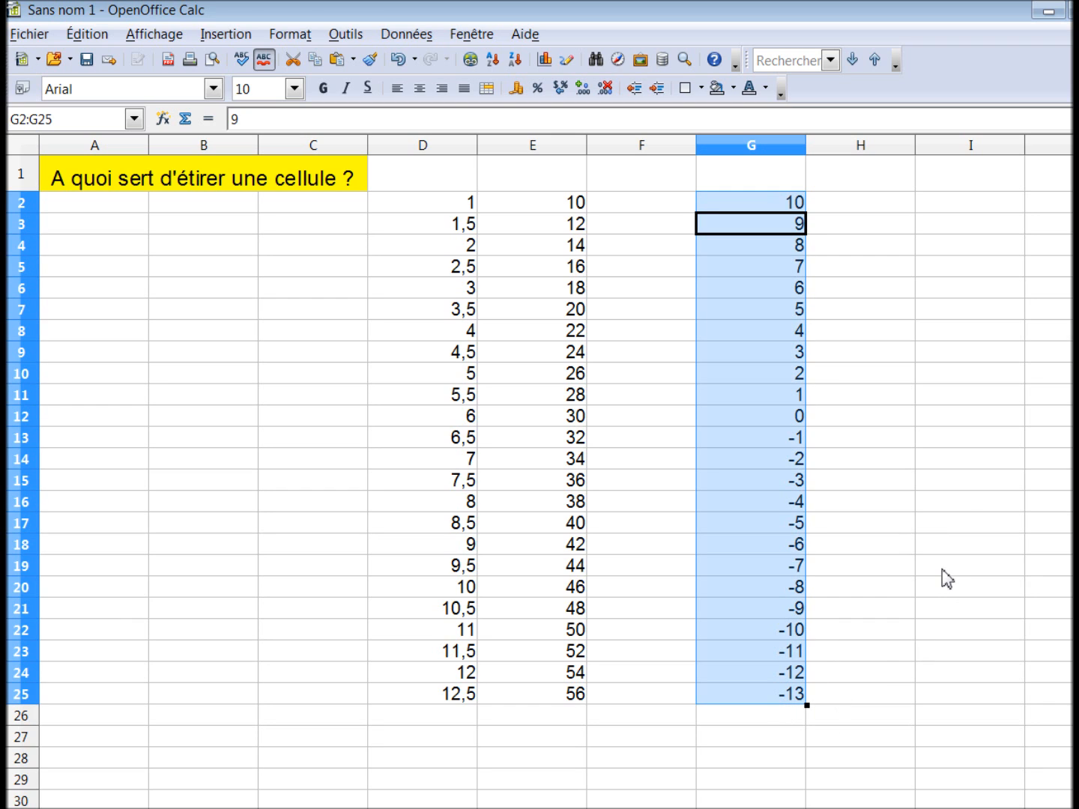
Enter 10 in H2 and 9,5 in H3, and extend the decreasing two-cell series down column H to H25
click(886, 203)
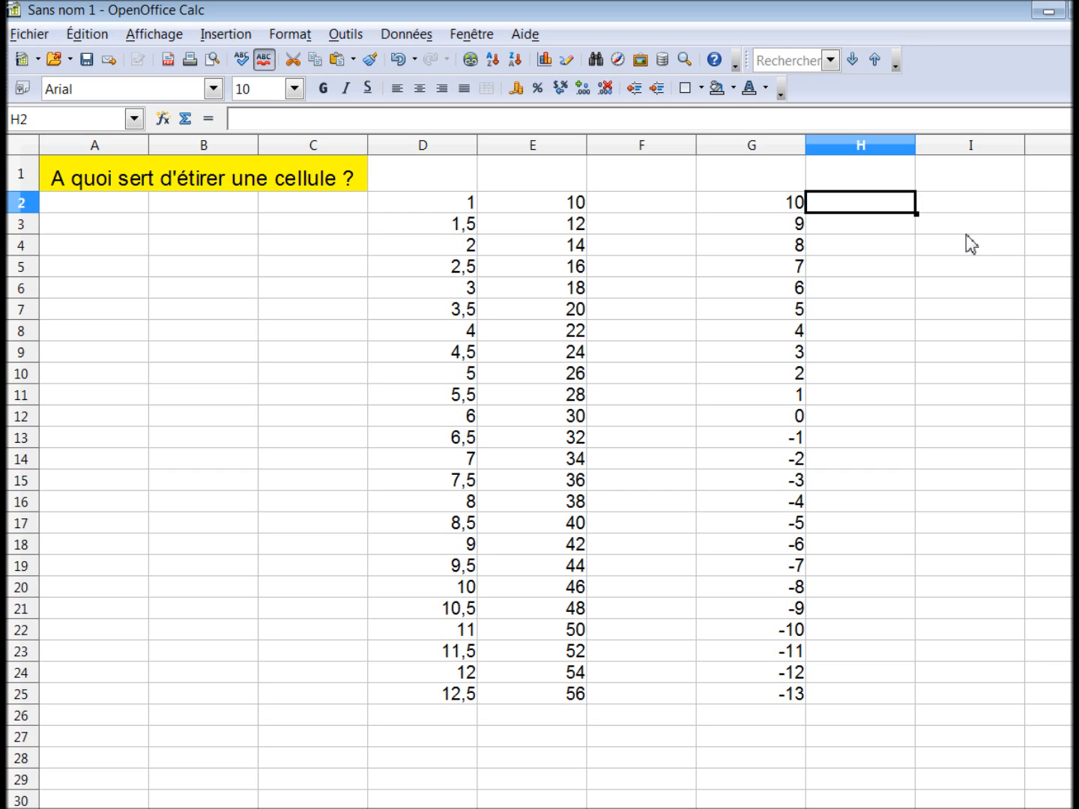
text(10)
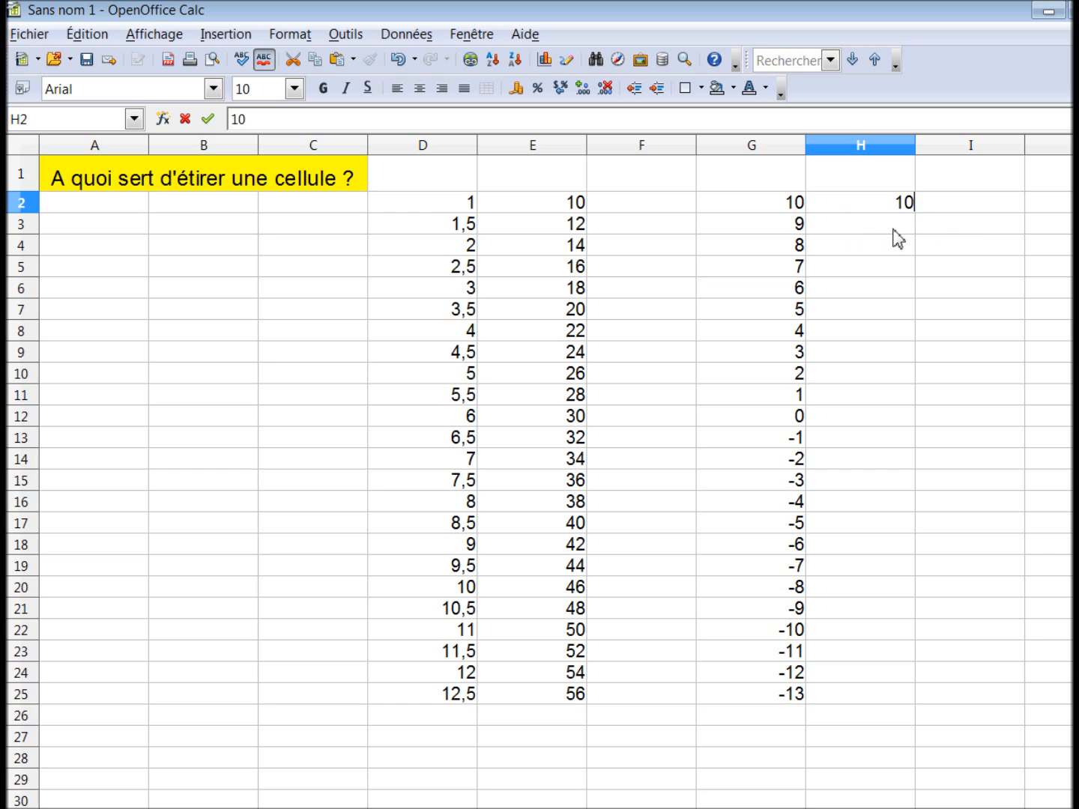
key(Return)
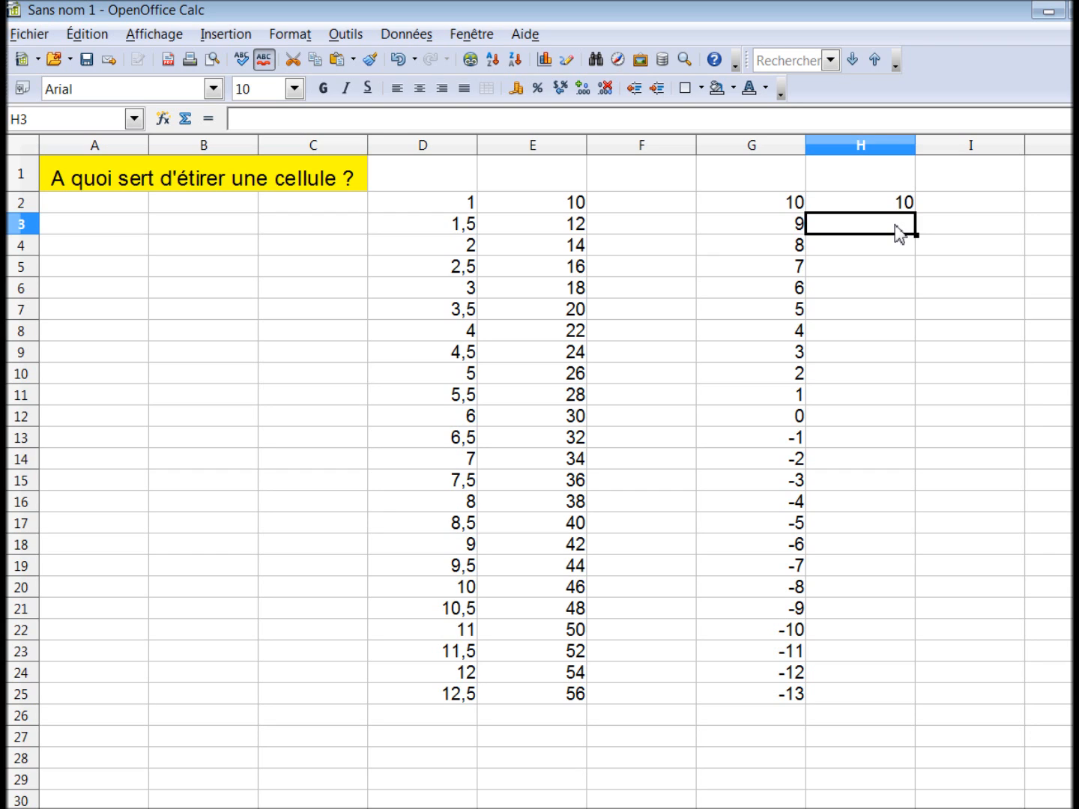
text(9,5)
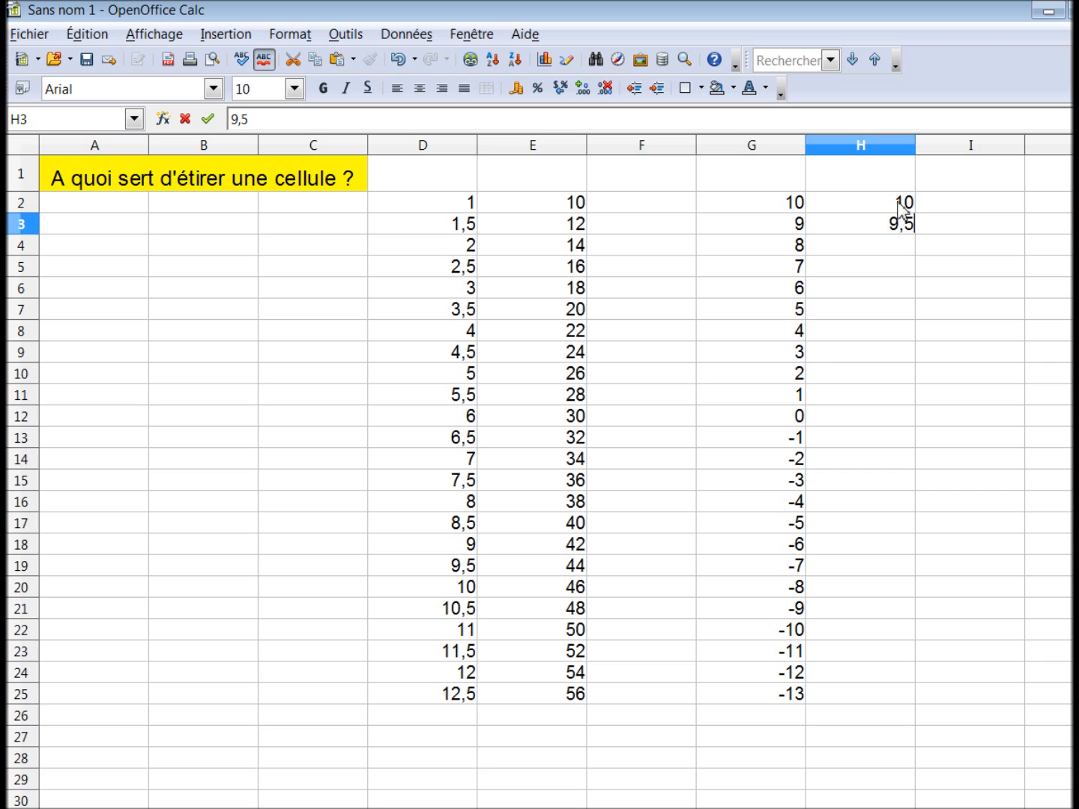
drag(903, 202, 856, 704)
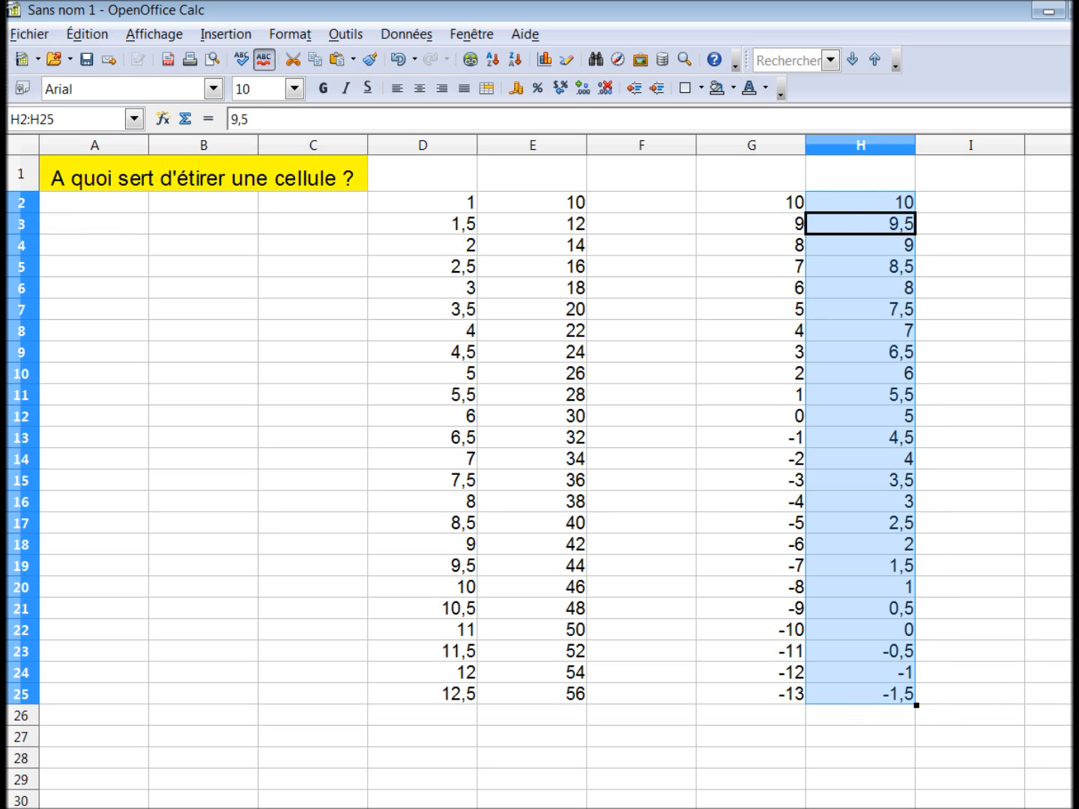